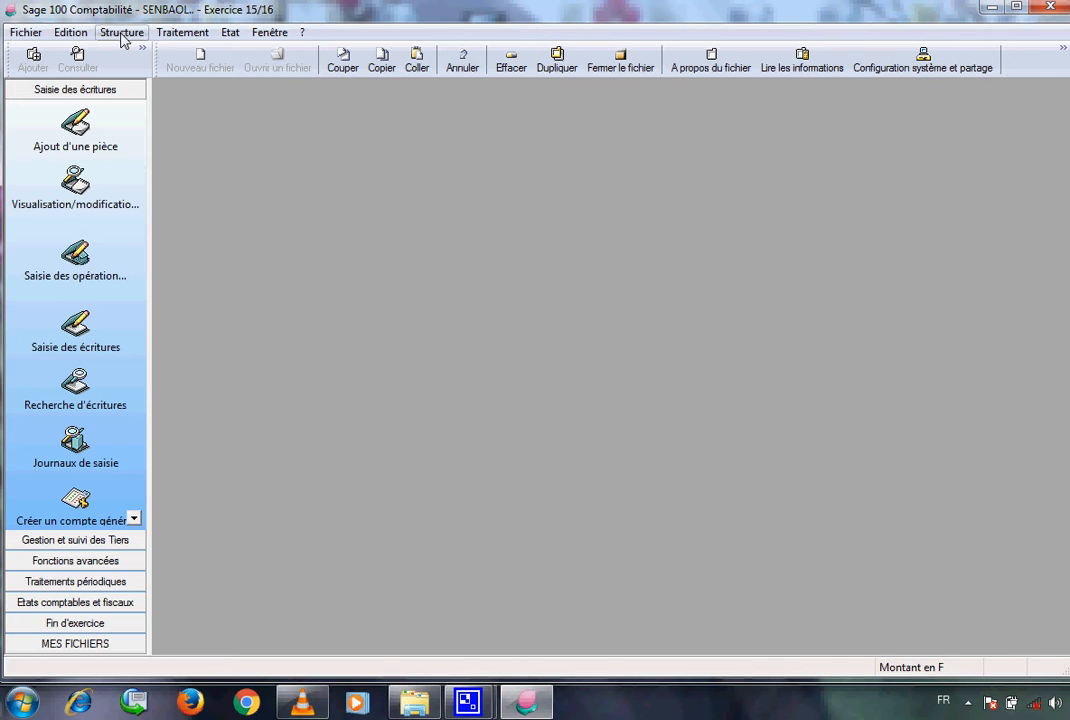
Step: Open the list of journal codes and start creating a new journal code
click(122, 33)
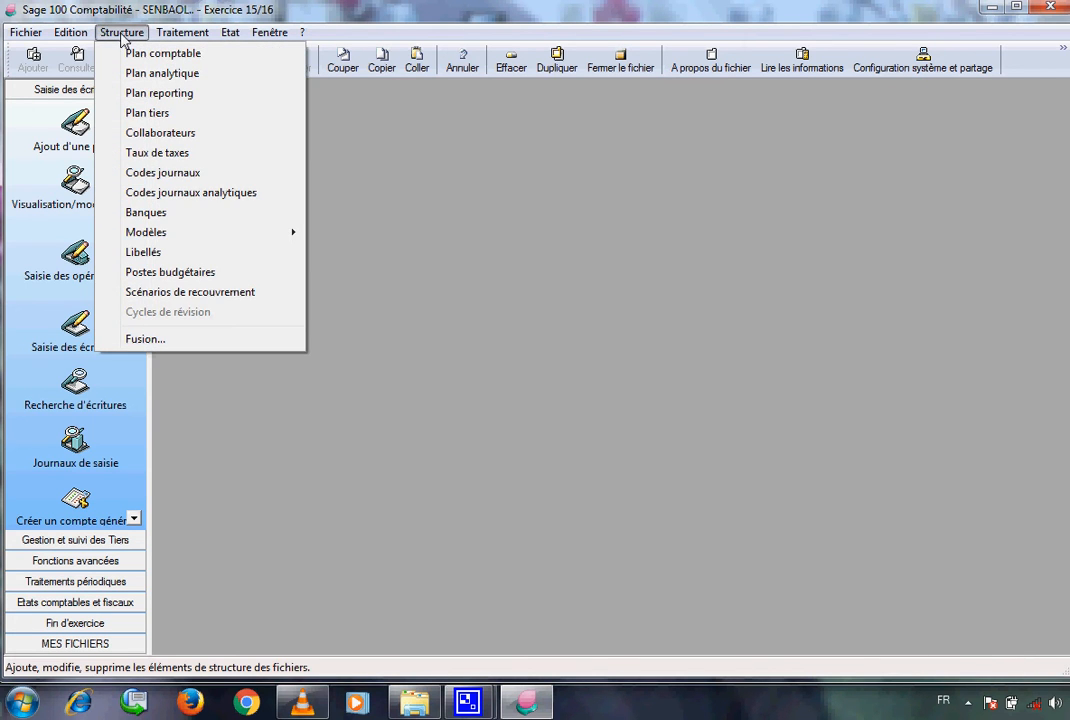
click(150, 178)
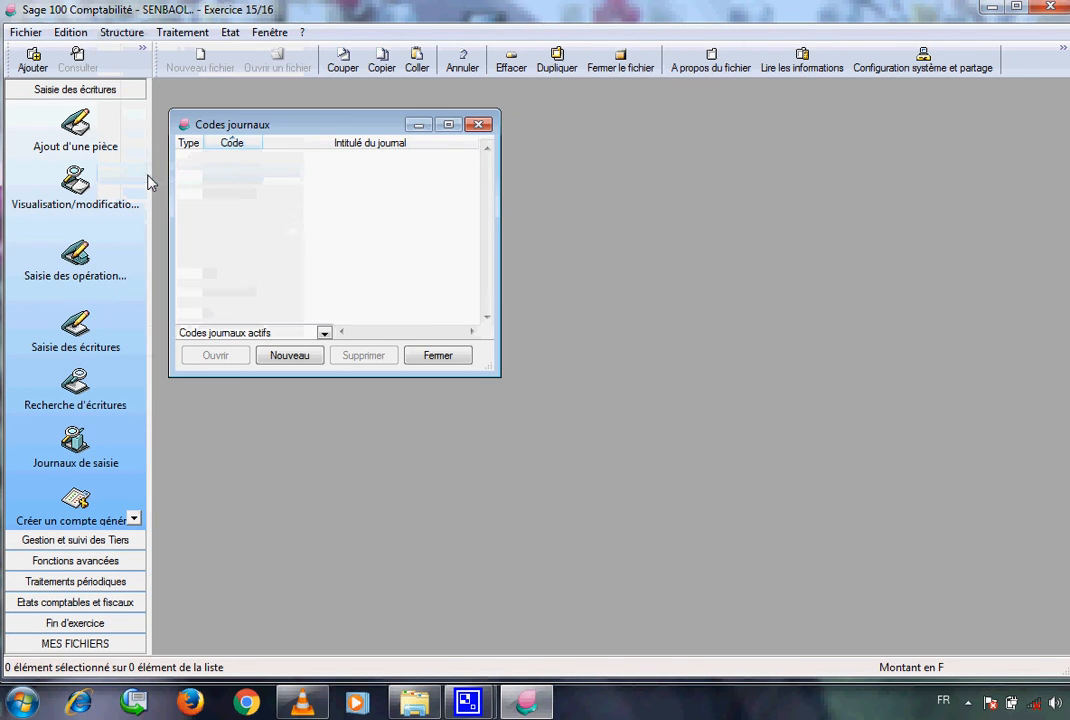
right_click(226, 197)
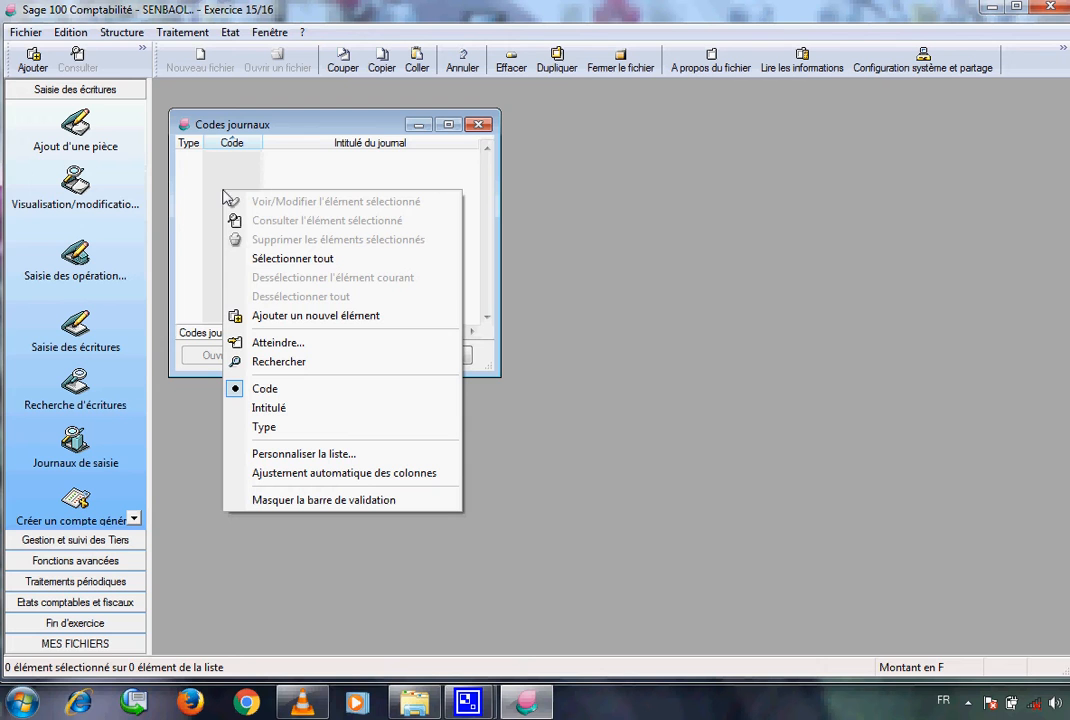
click(259, 316)
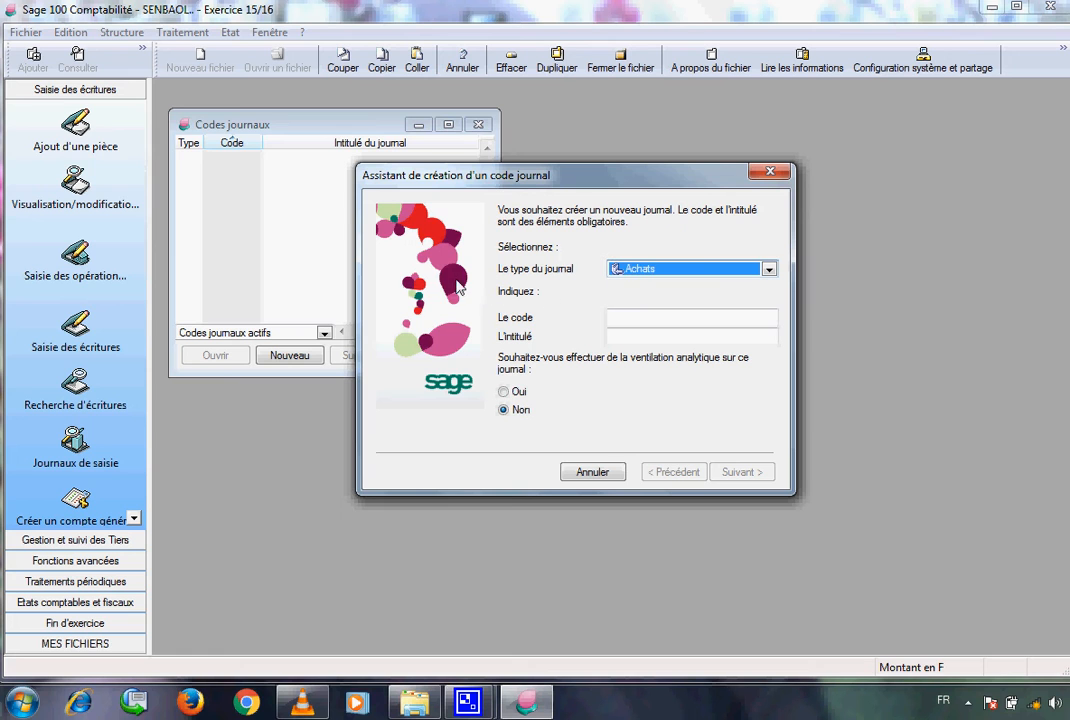
Step: Create an Achats journal with code ACH and title JOURNAAL ACHAT, validating it so that another journal can be created
click(770, 270)
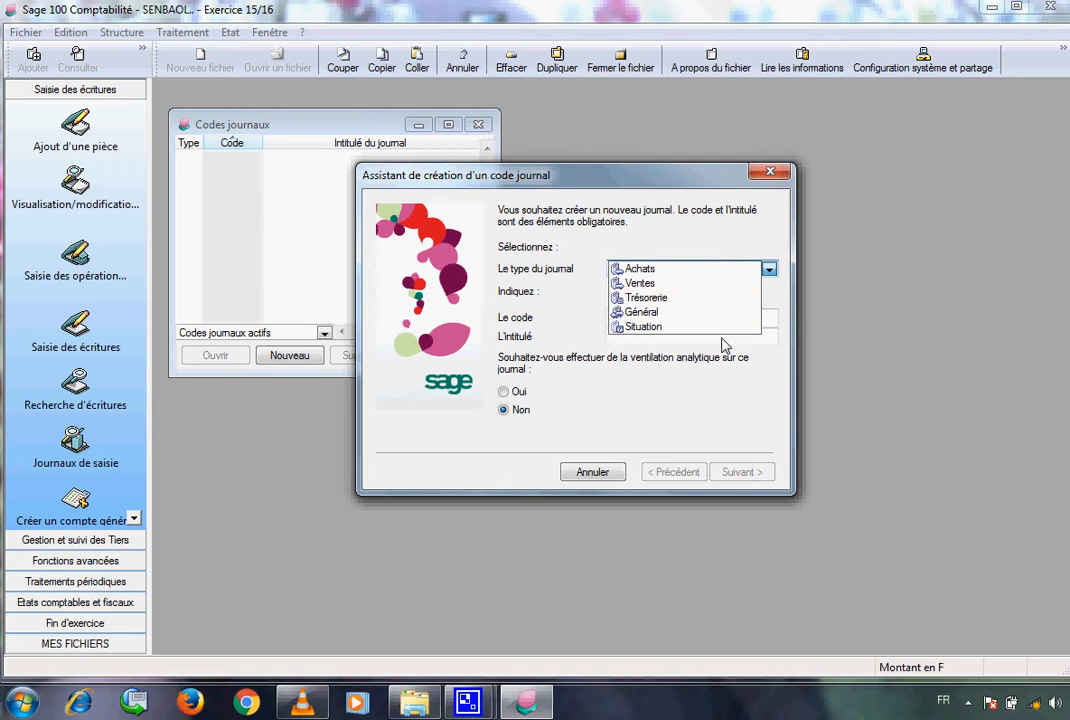
click(723, 279)
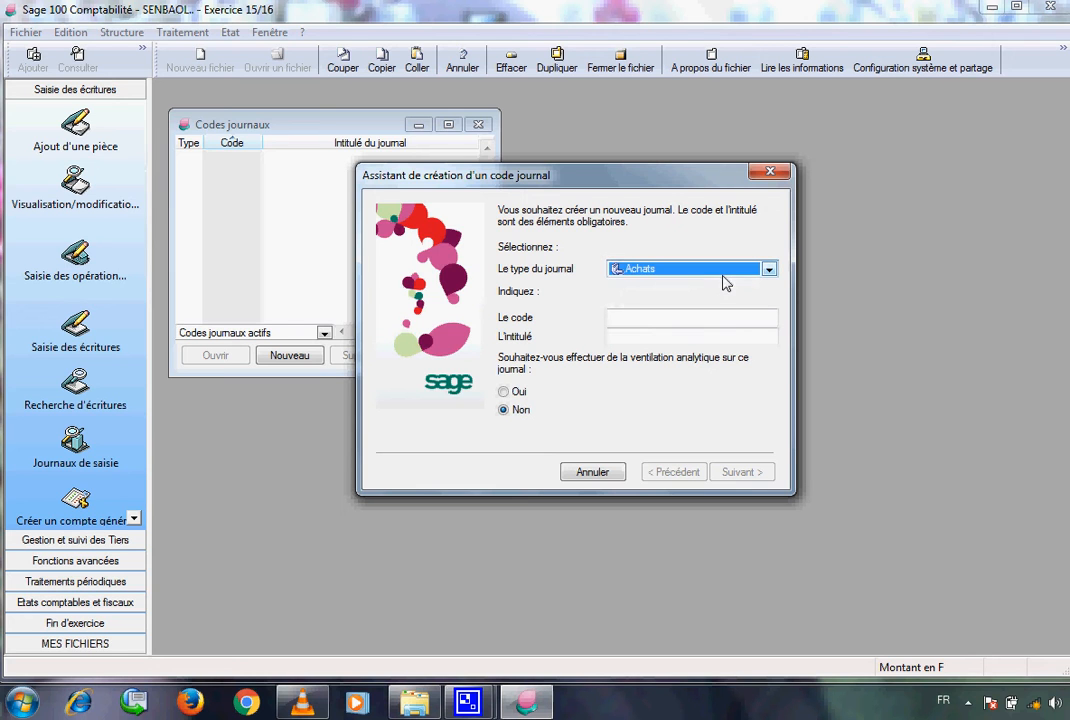
click(645, 321)
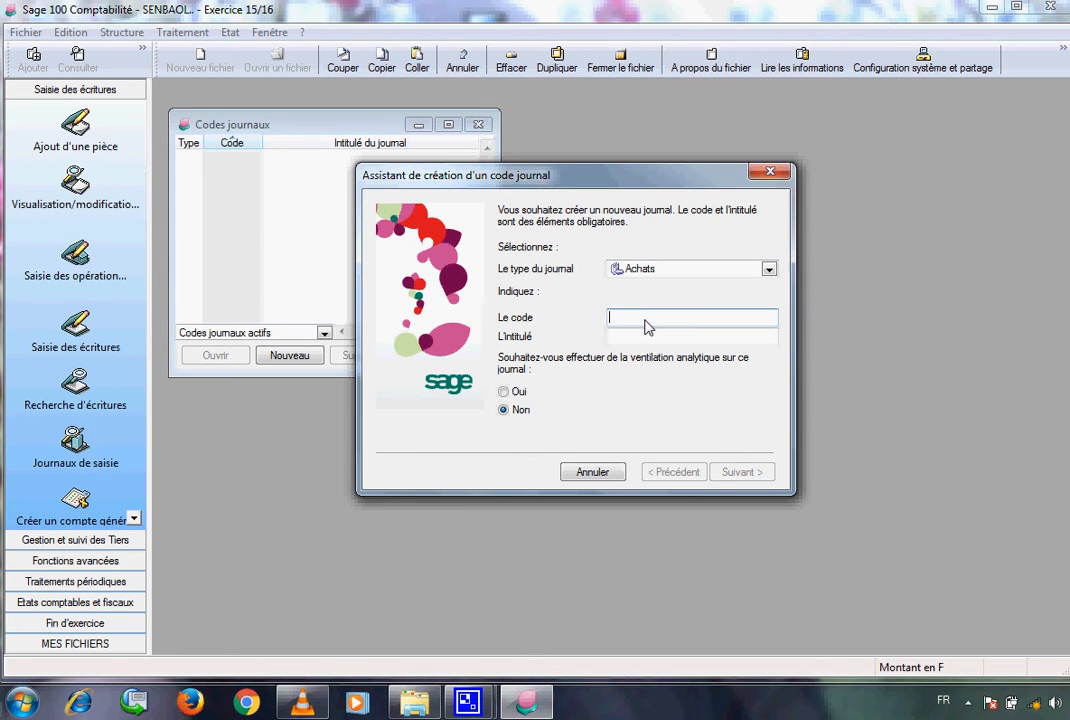
text(ACH)
click(645, 341)
text(JOU)
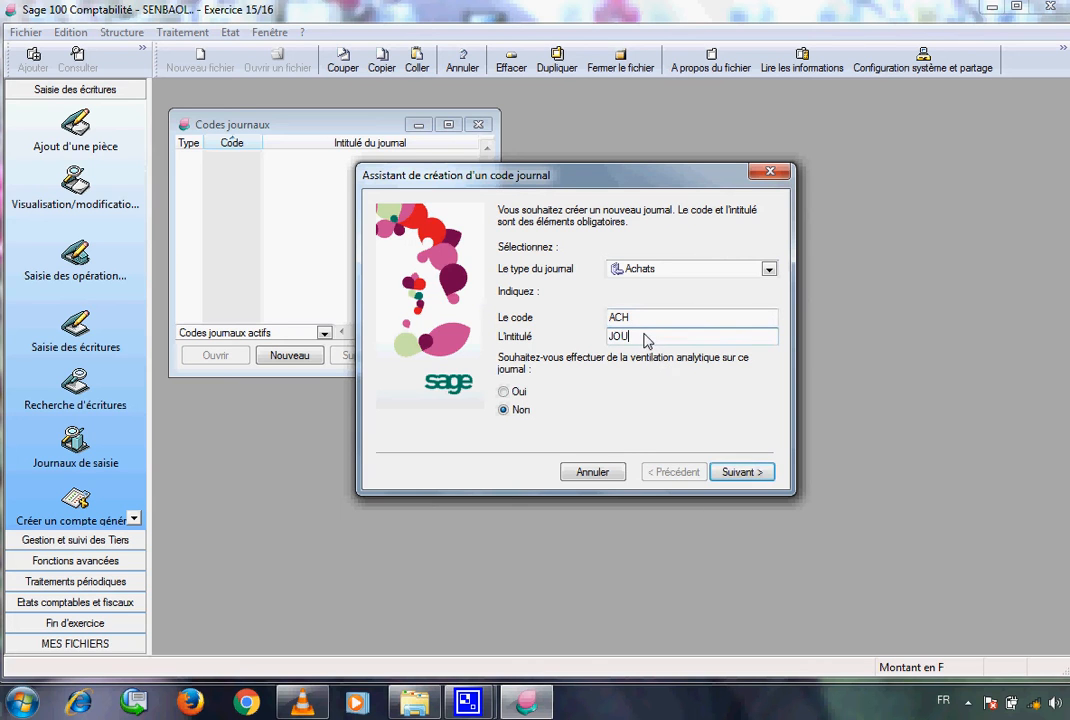
text(RNAL ACHAT)
click(738, 474)
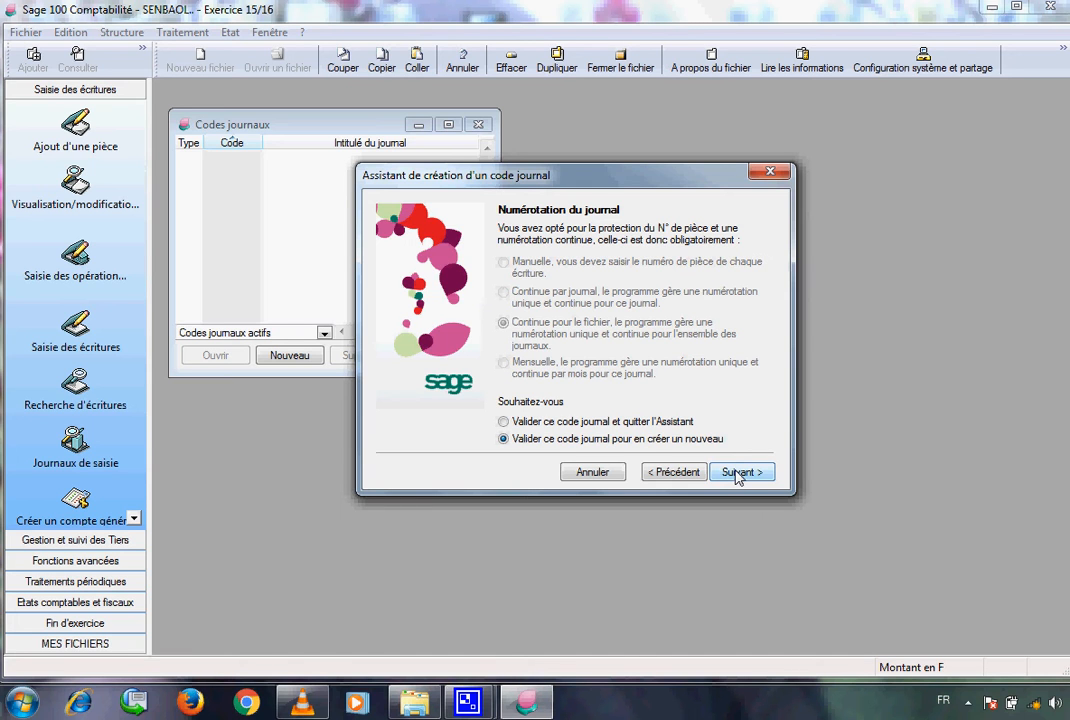
click(738, 474)
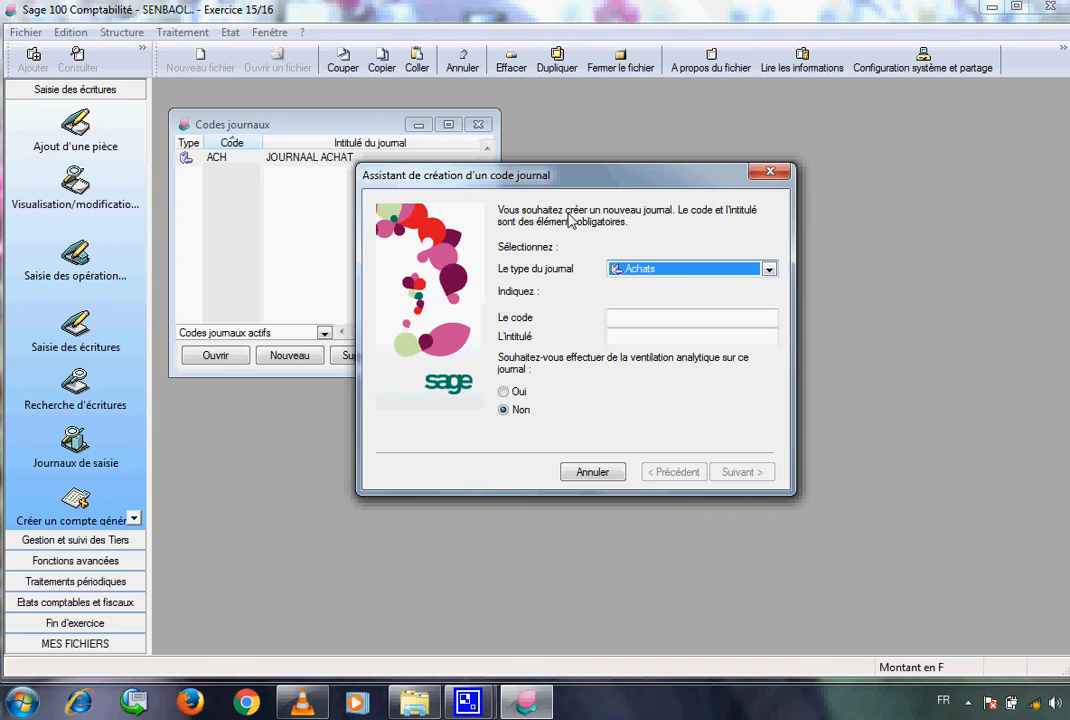
Step: Create a Ventes journal with code VTE and title JOURNAL VENTE, validating it so that another journal can be created
click(769, 270)
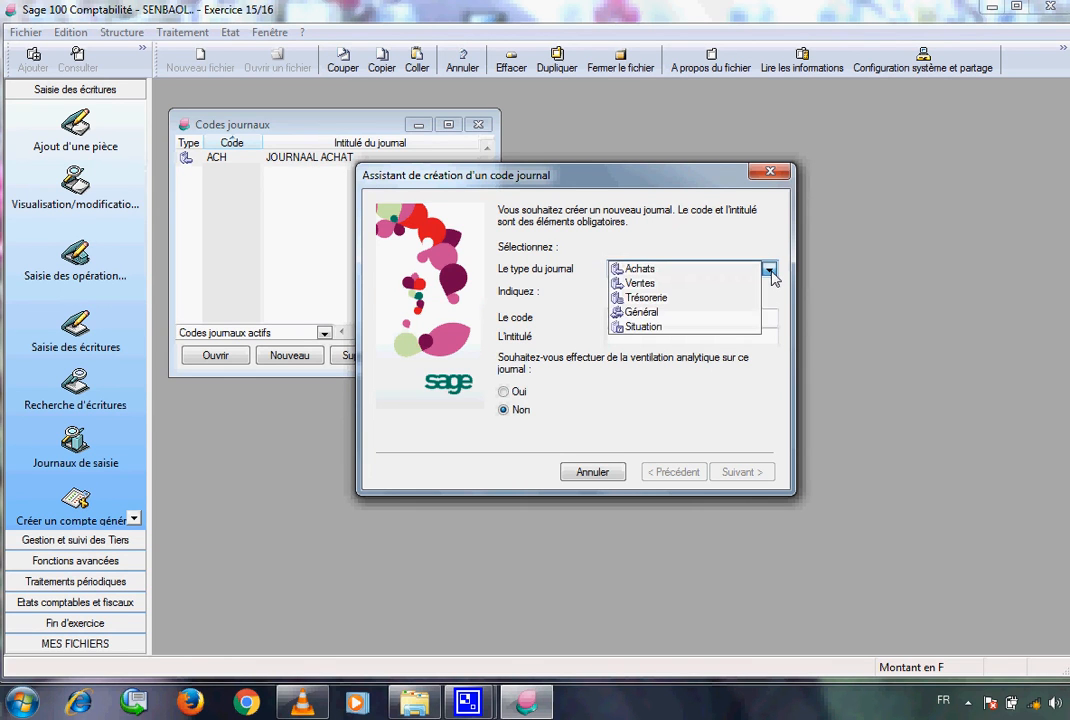
click(717, 286)
click(689, 321)
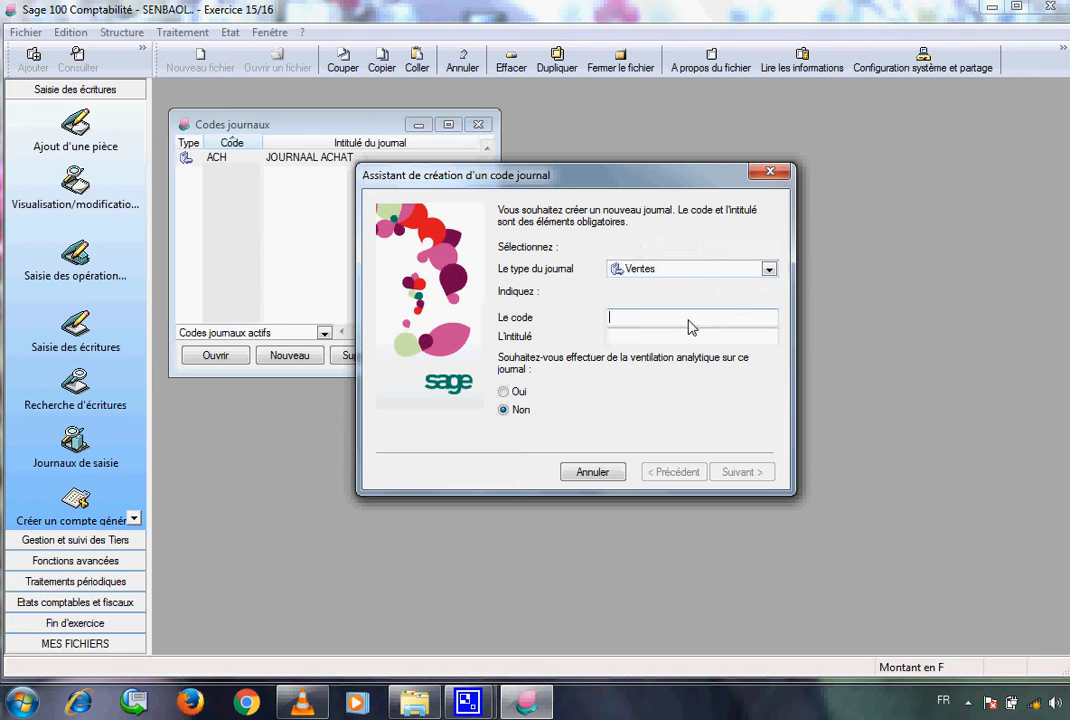
text(VTE)
key(Tab)
text(J)
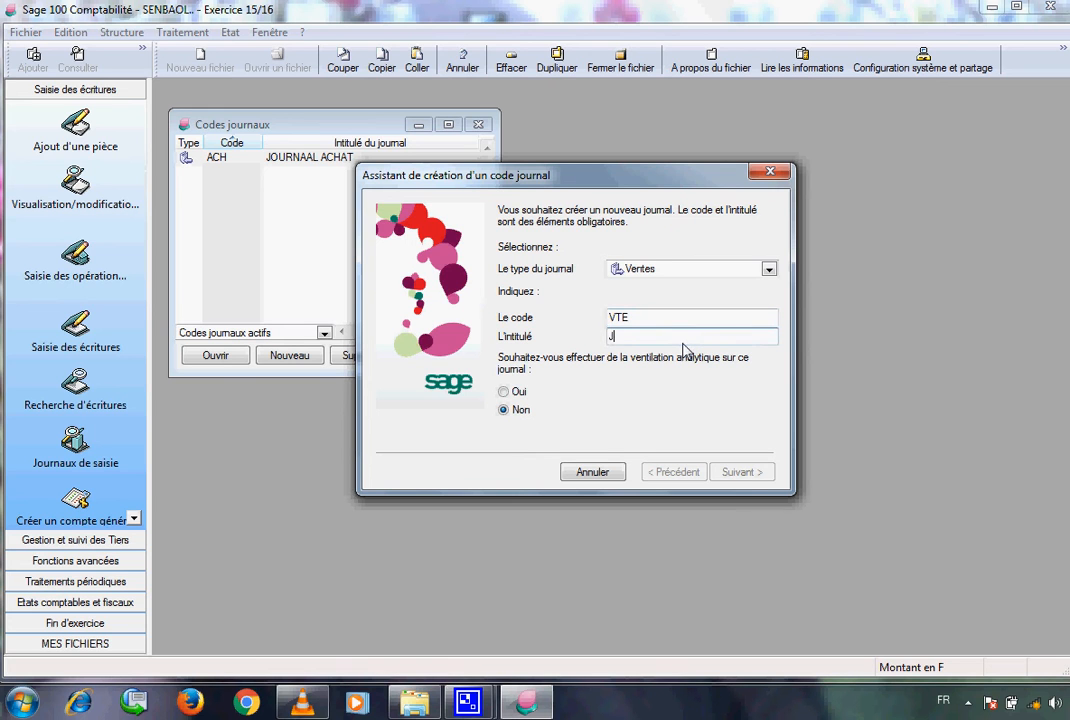
text(OUNE)
key(BackSpace)
key(BackSpace)
text(RNAL VENTS)
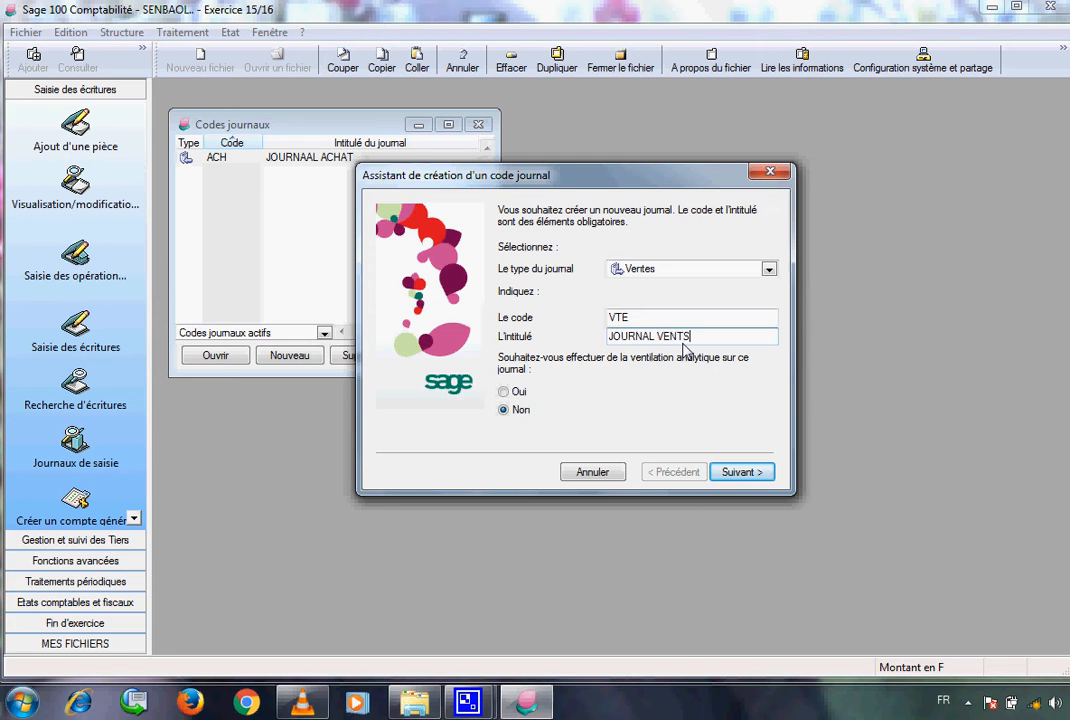
key(BackSpace)
text(E)
click(750, 474)
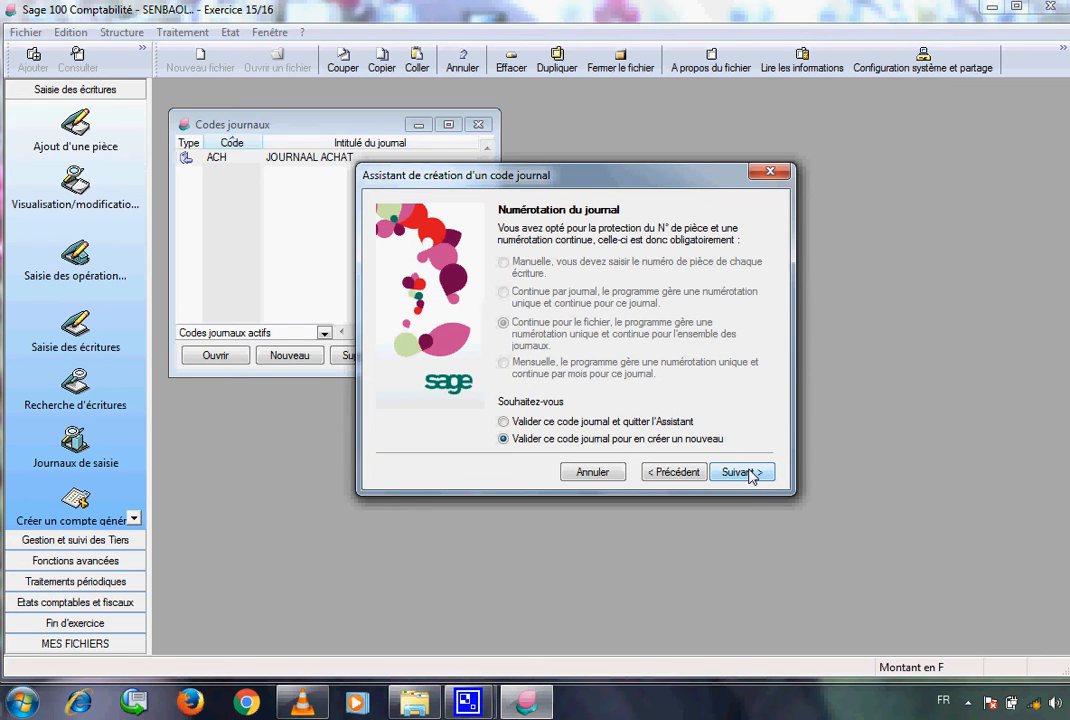
click(750, 474)
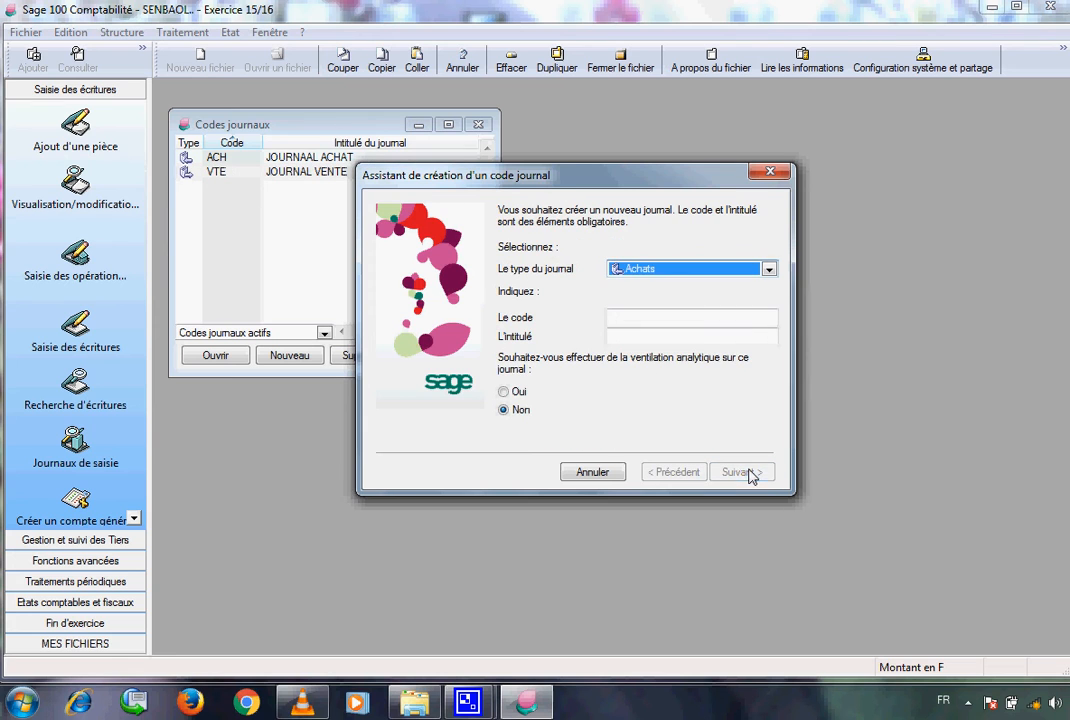
Step: Define a new Trésorerie journal with code BQE and title JOURNAL BANQUE, and continue to its treasury characteristics
click(769, 272)
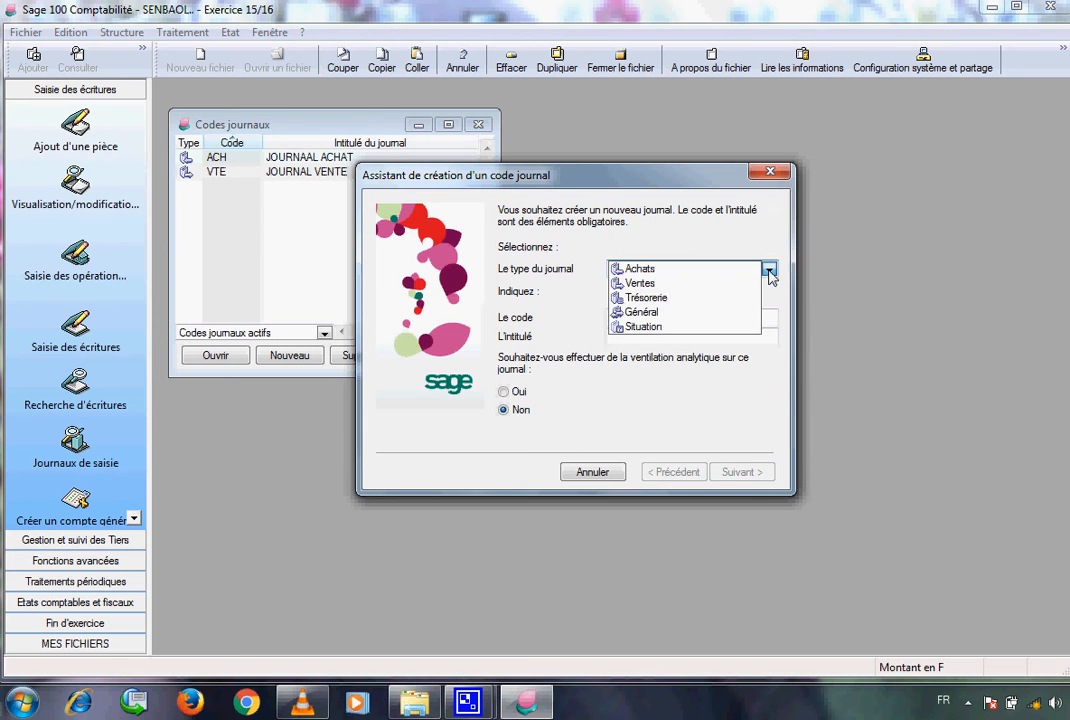
click(703, 298)
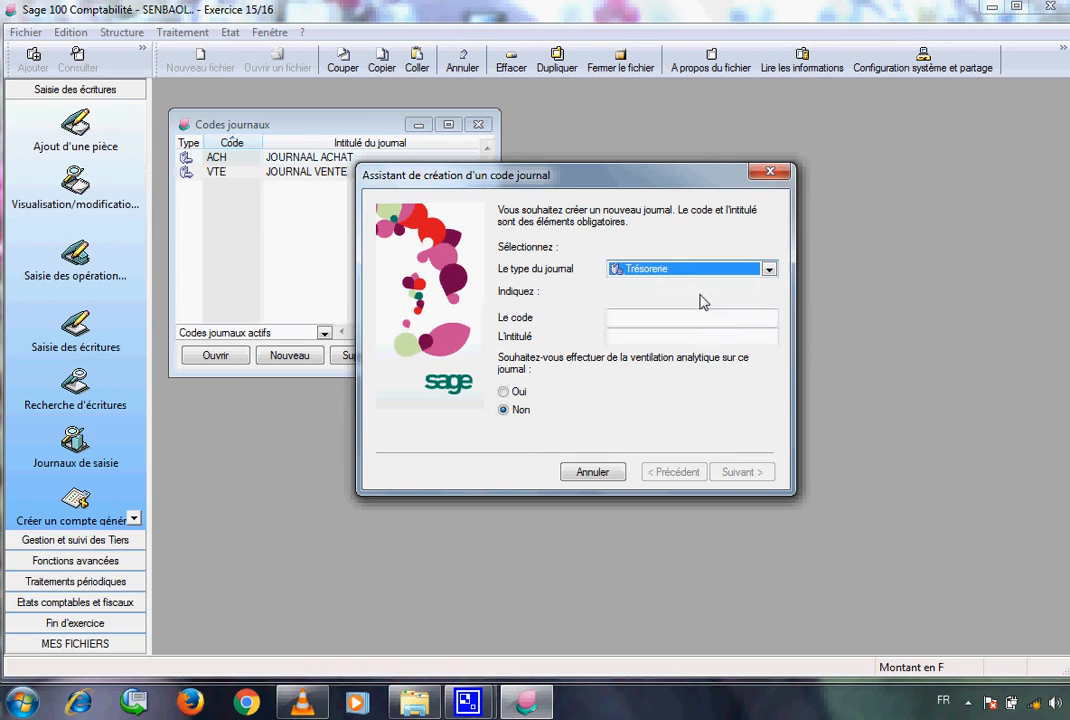
click(682, 320)
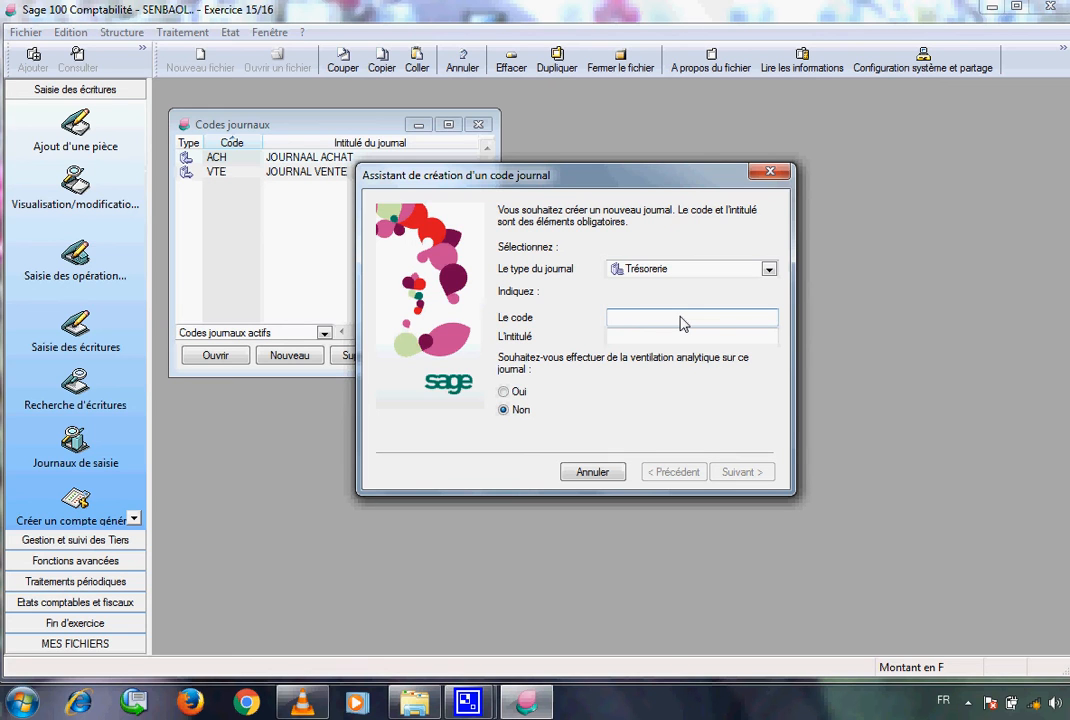
text(BQE)
key(Tab)
text(JOUR)
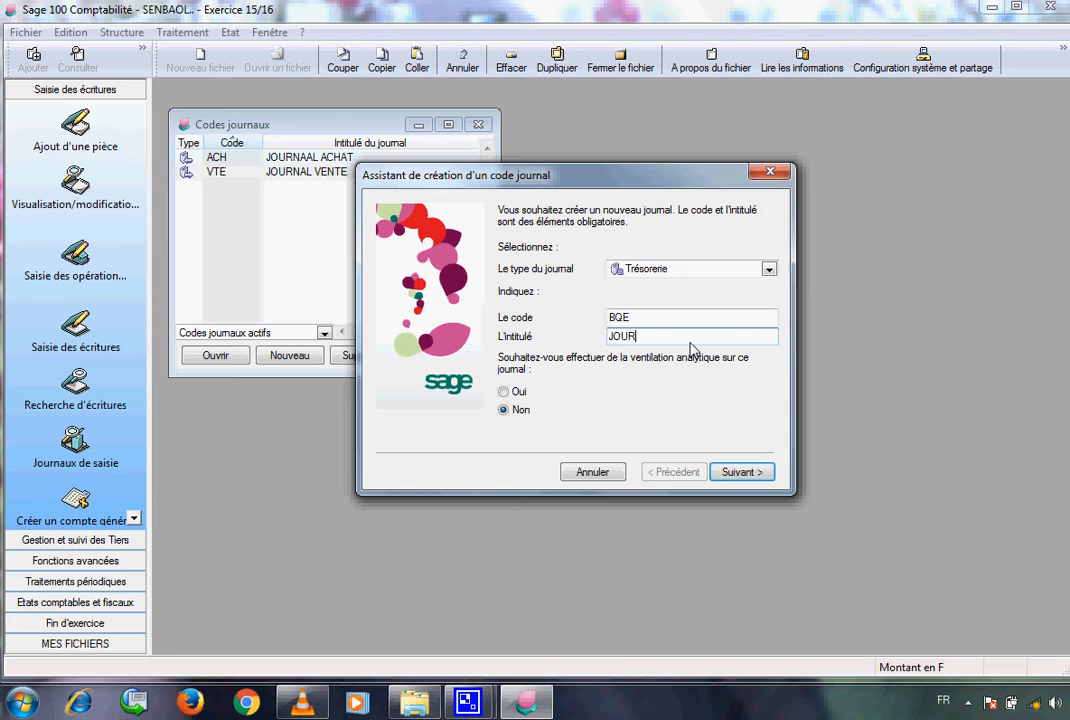
text(NAL BANQUE)
click(742, 478)
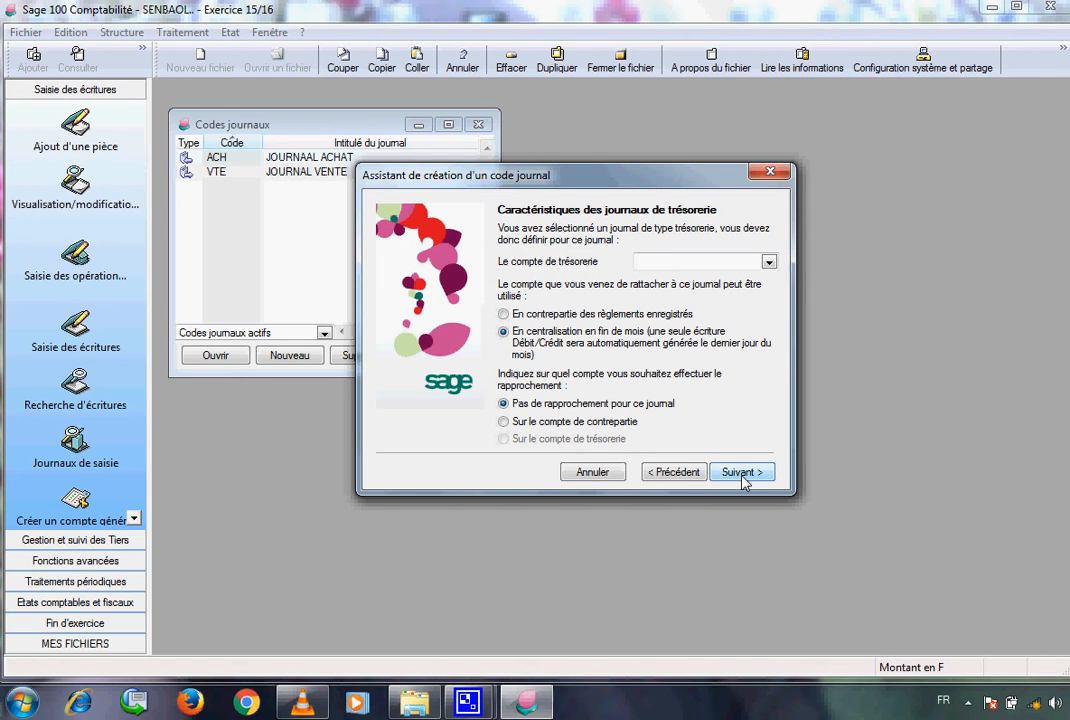
Step: Assign treasury account 521 to the BQE journal as the counterpart of recorded payments, accept the account, and validate the journal
text(521)
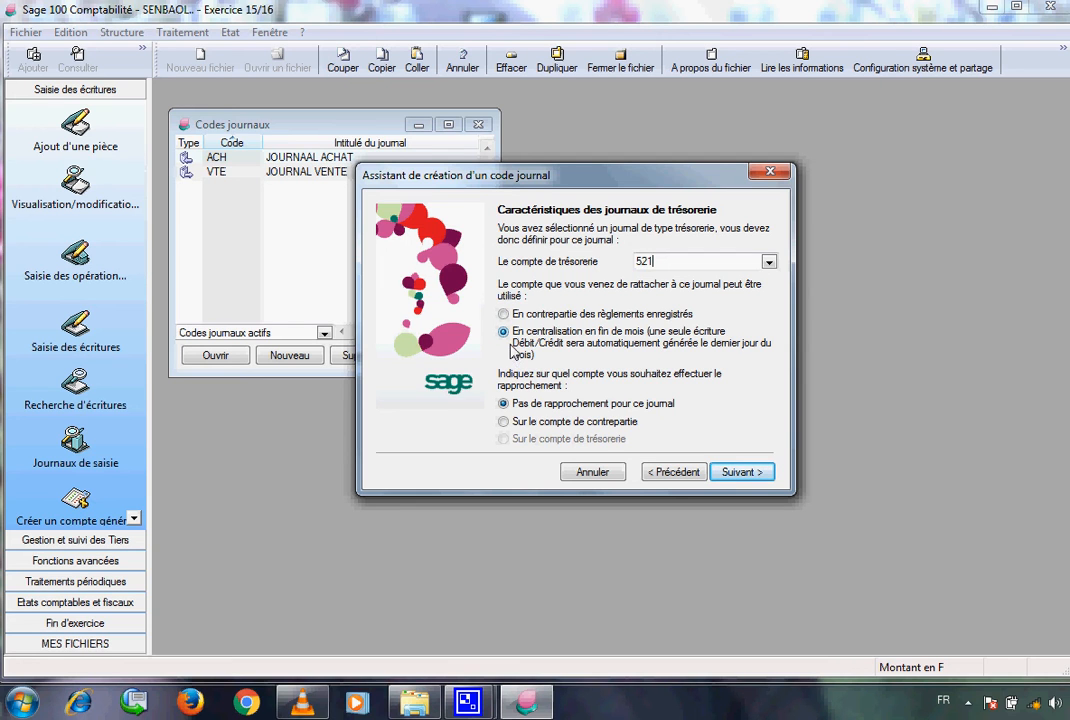
click(503, 318)
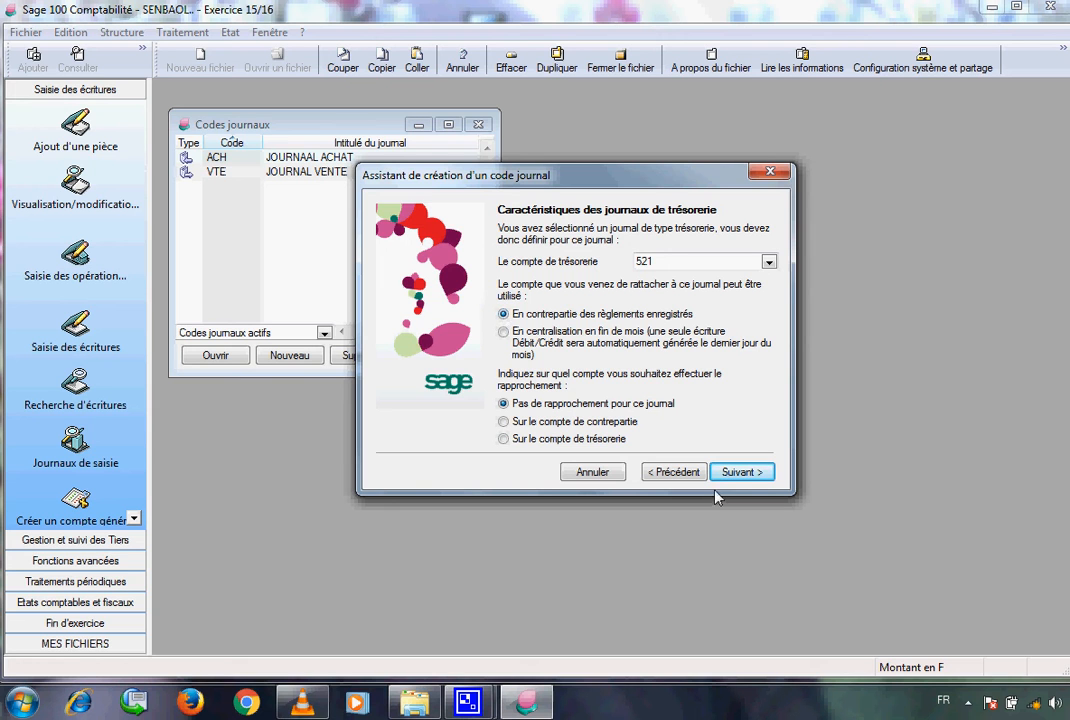
click(737, 475)
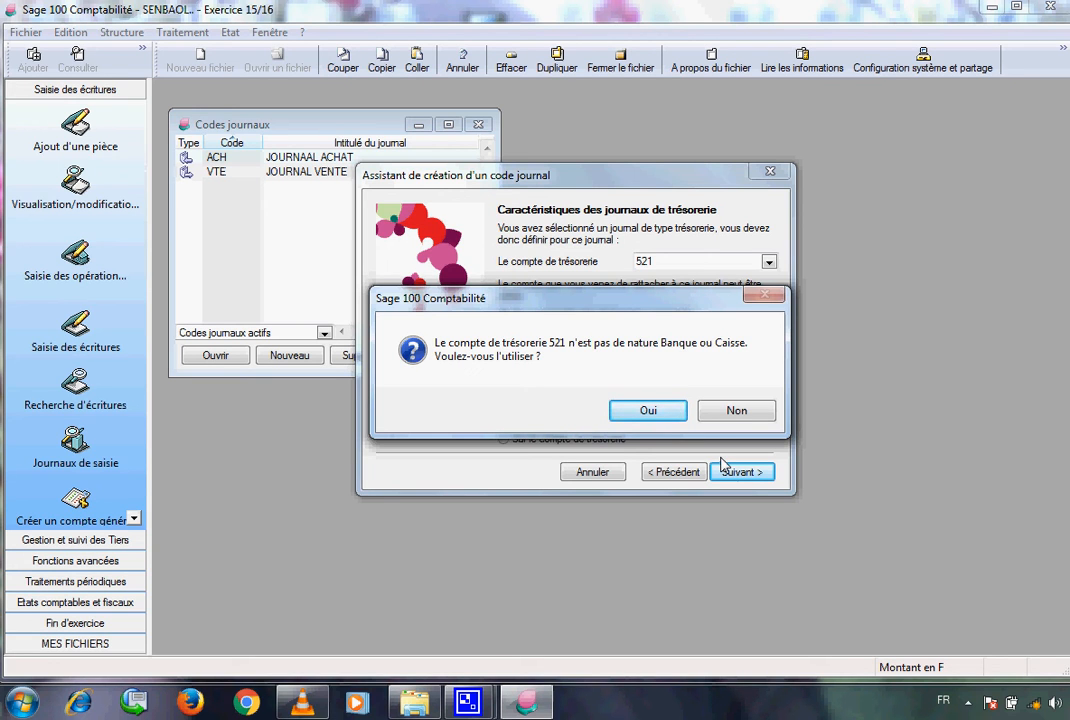
click(666, 415)
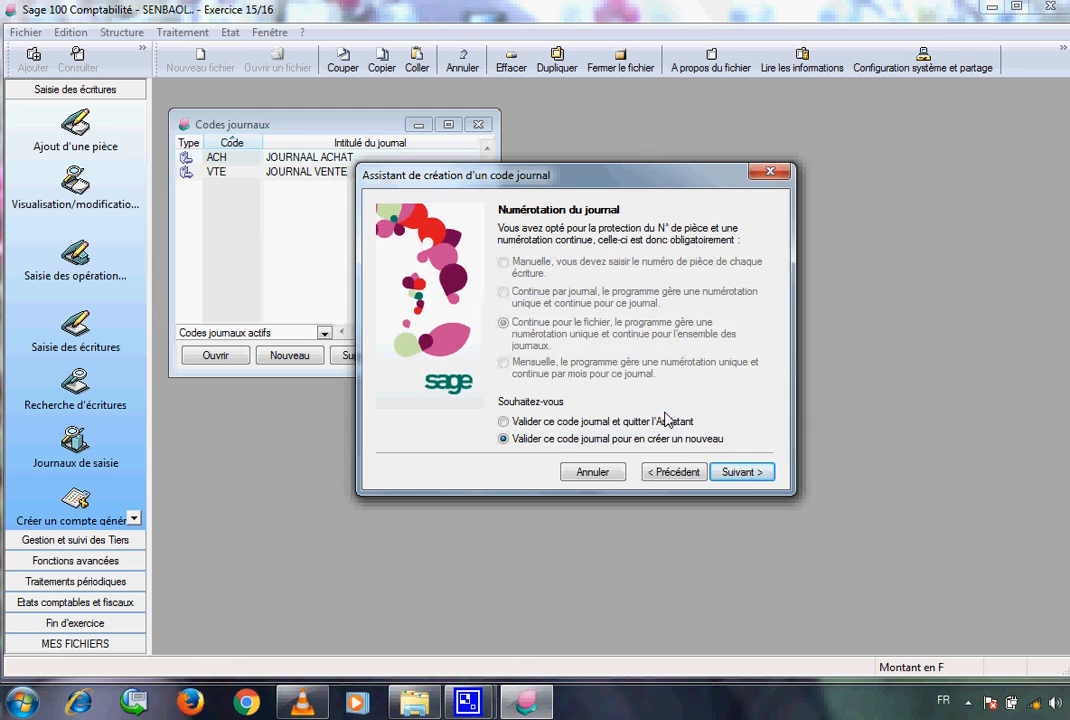
click(741, 473)
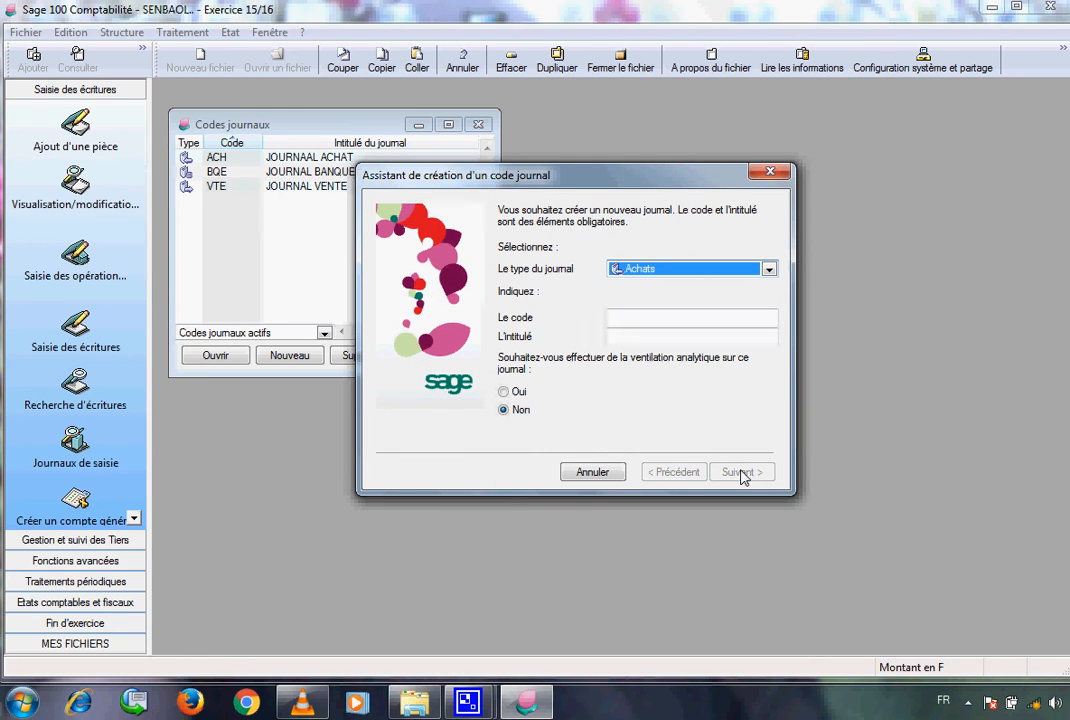
Step: Define a new Trésorerie journal with code CSE and title JOURNAL CAISSE, and continue to its treasury characteristics
click(769, 271)
click(688, 298)
click(657, 322)
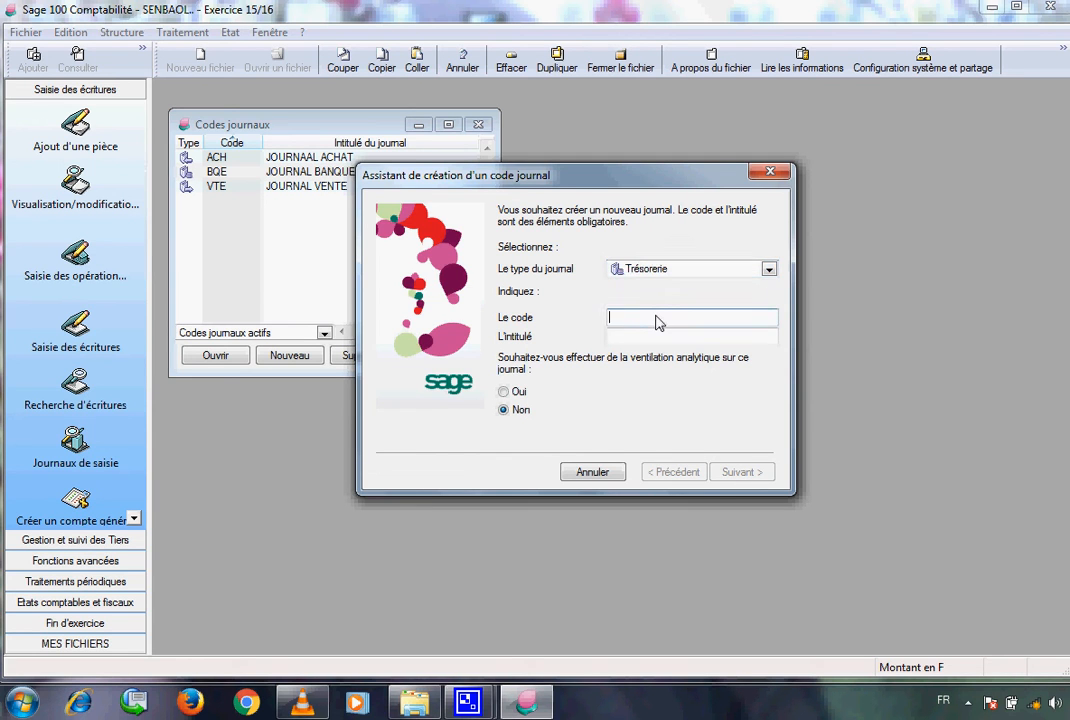
text(CSE)
click(642, 336)
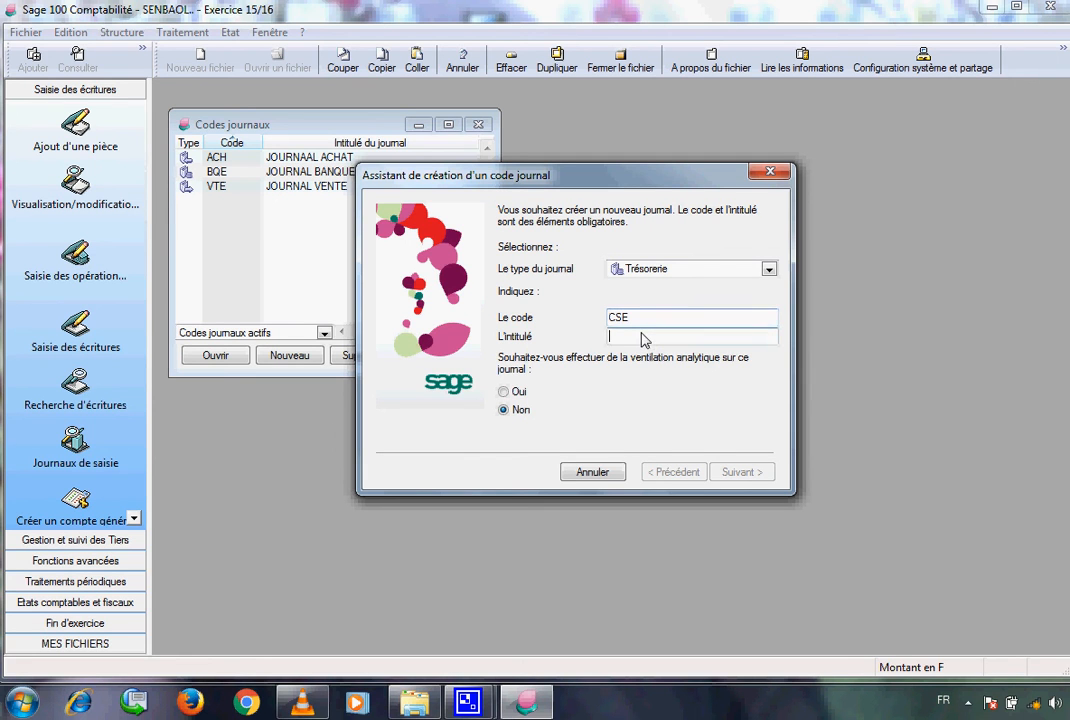
text(JOURN)
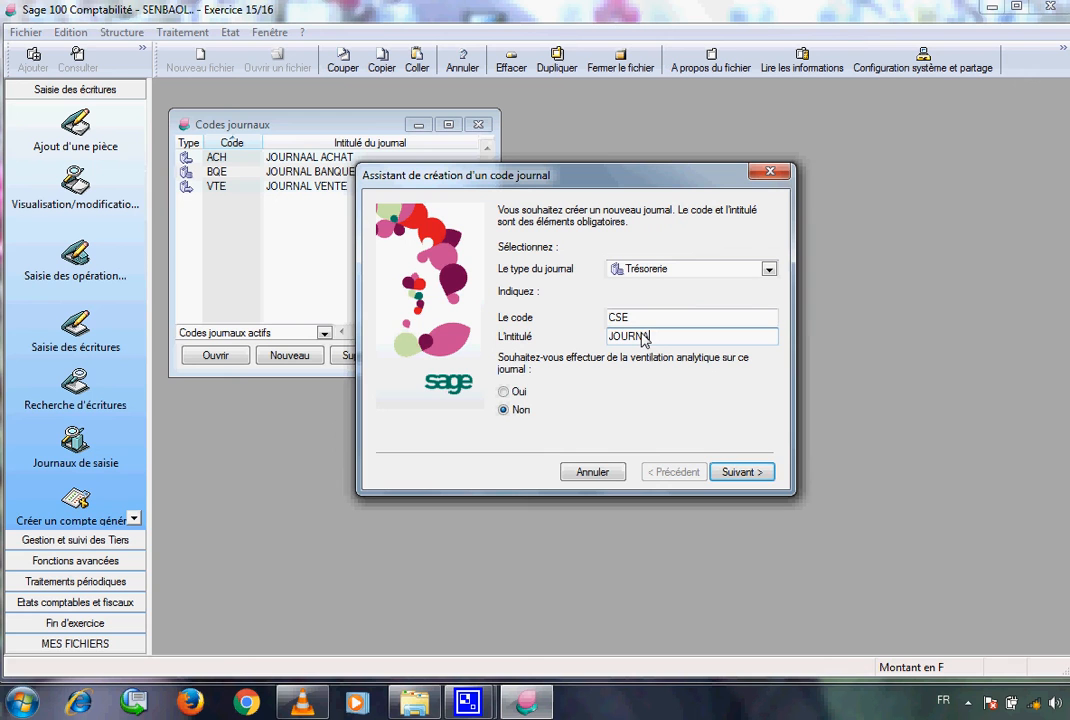
text(AL CAISSE)
click(752, 485)
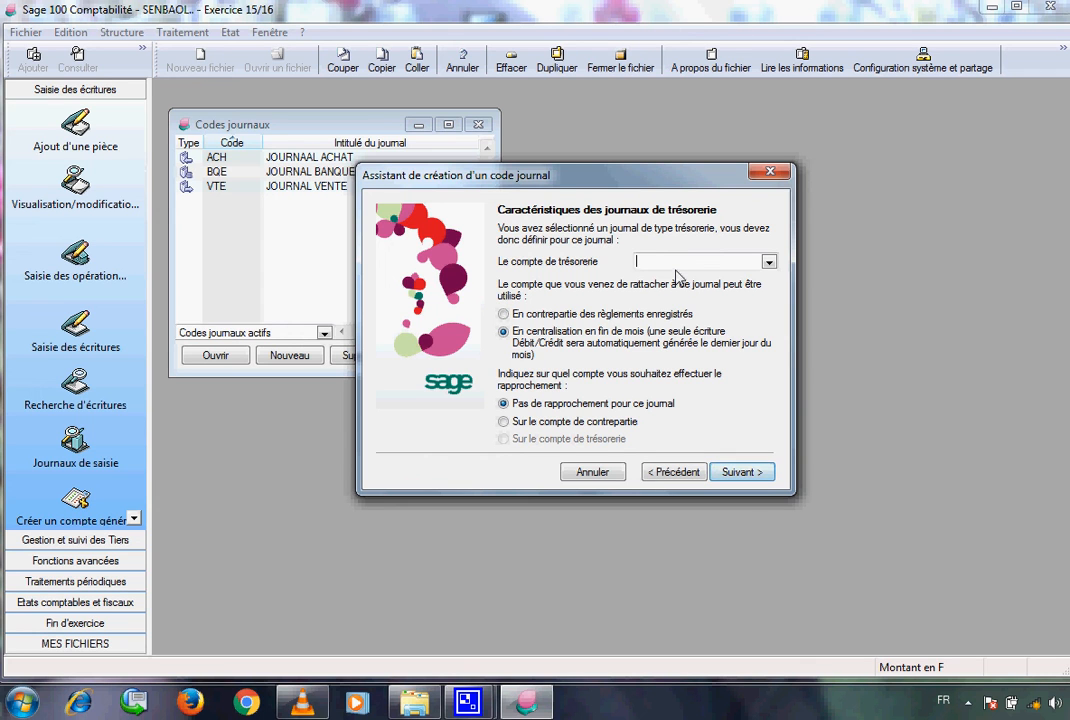
Step: Assign treasury account 571 to the CSE journal as the counterpart of recorded payments, accept the account, and validate the journal
text(571)
click(504, 314)
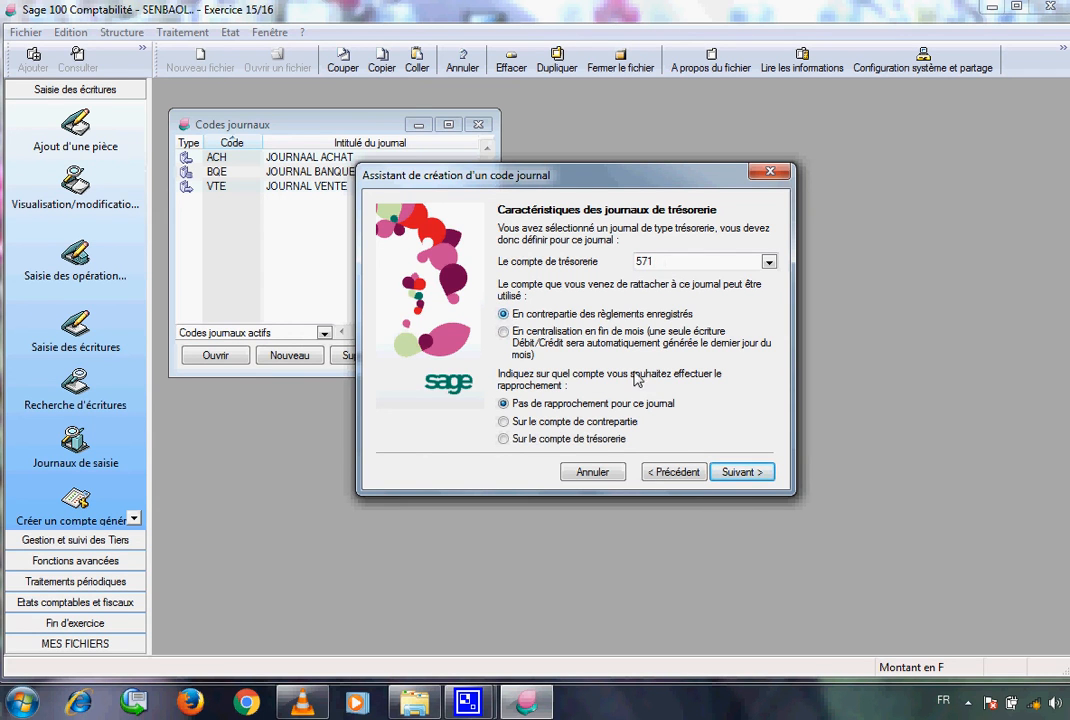
click(735, 473)
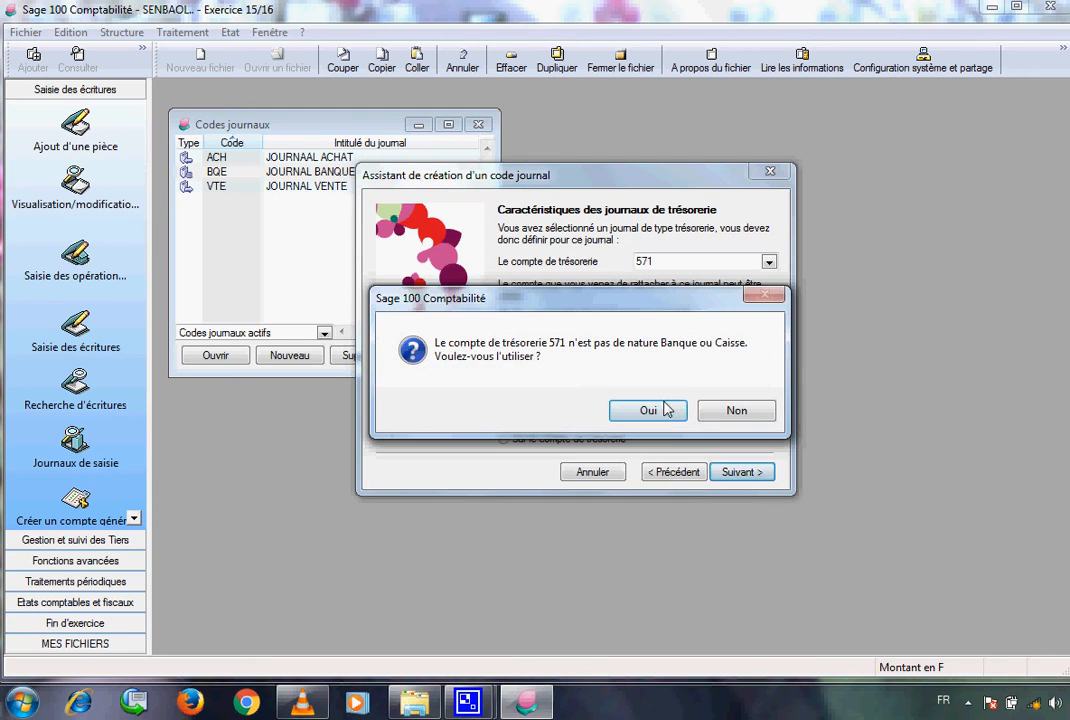
click(652, 412)
click(731, 476)
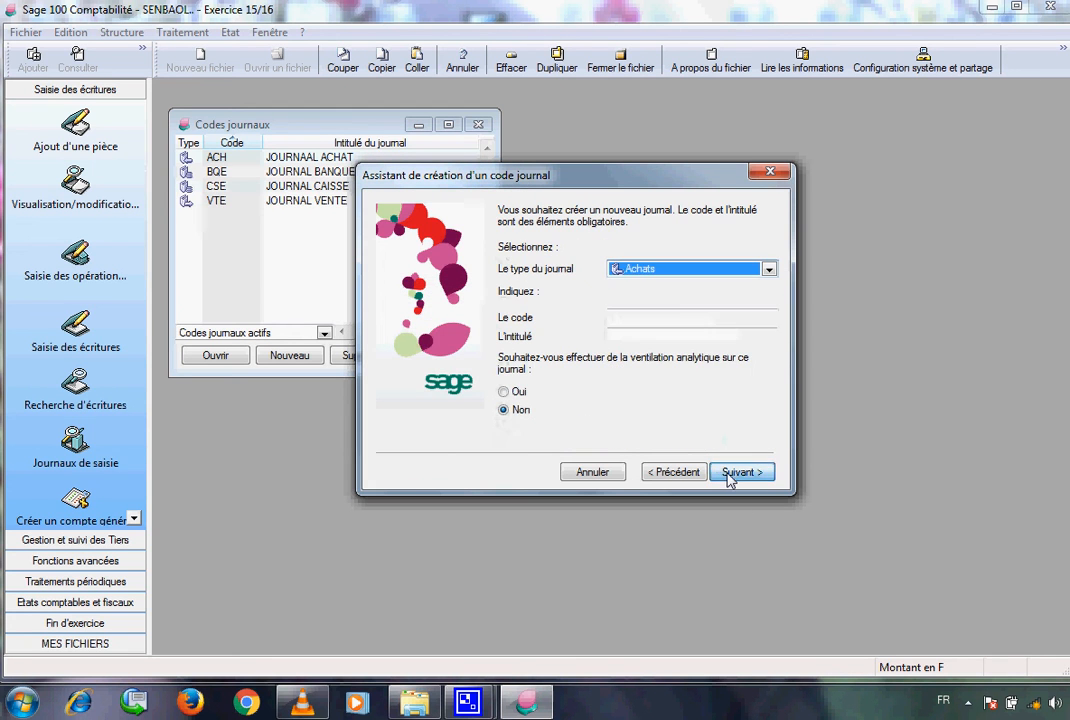
Step: Define a new Général journal with code OD and title JOURNAL DES OPERATIONS DIVERS
click(769, 269)
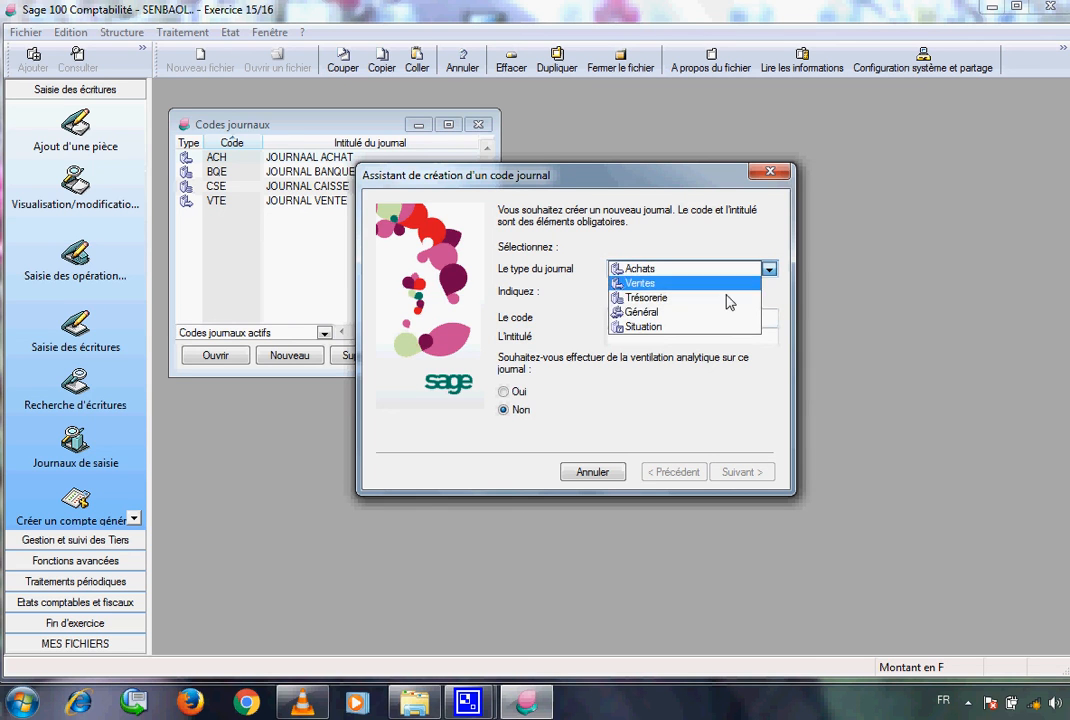
click(689, 313)
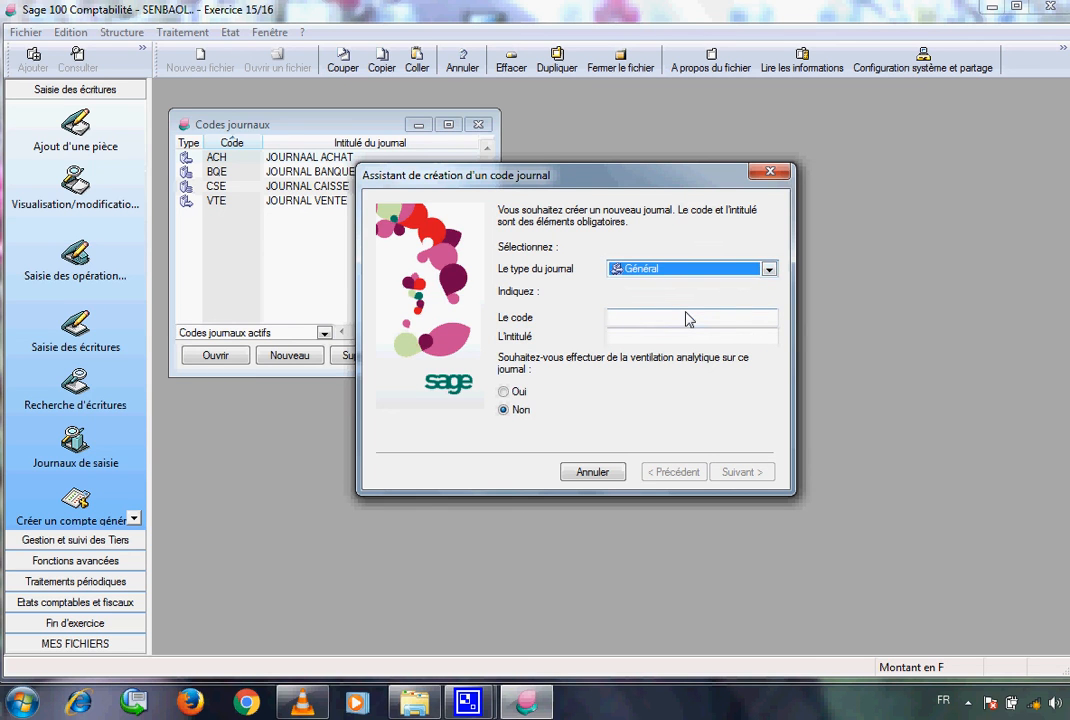
click(665, 319)
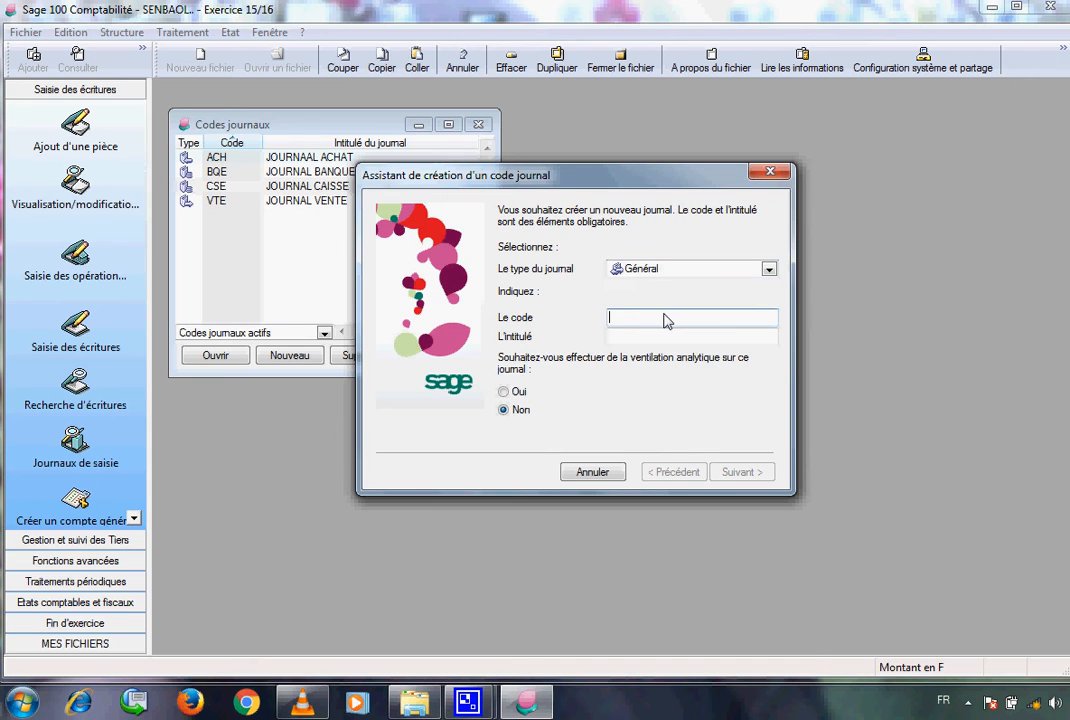
text(OD)
click(667, 342)
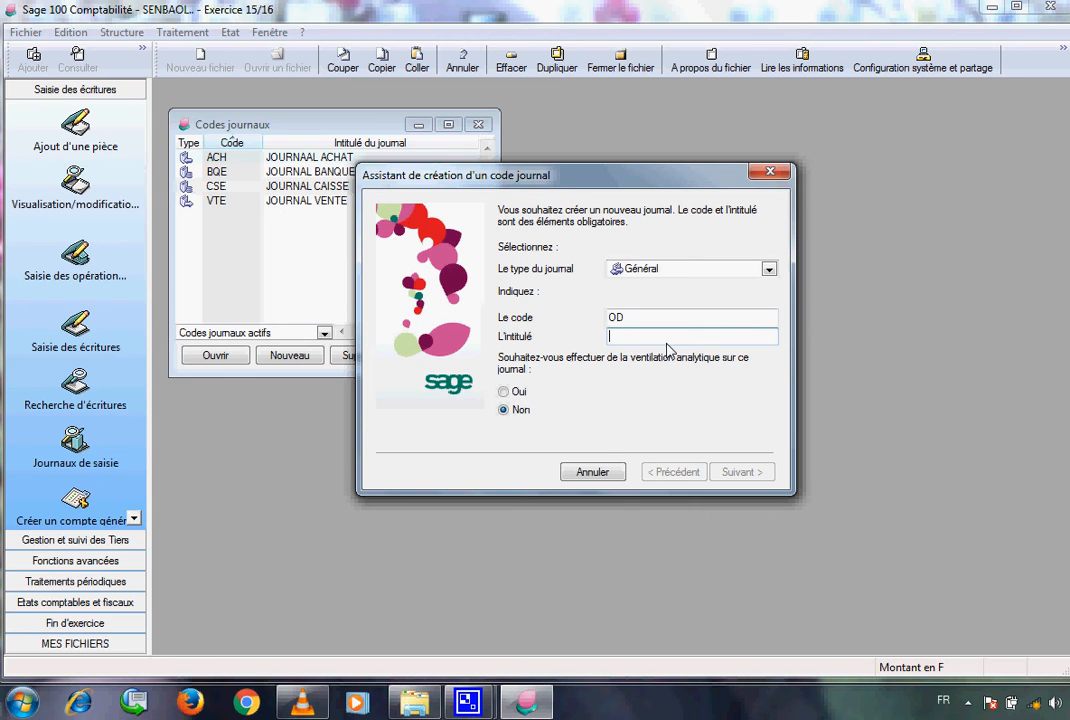
text(JO)
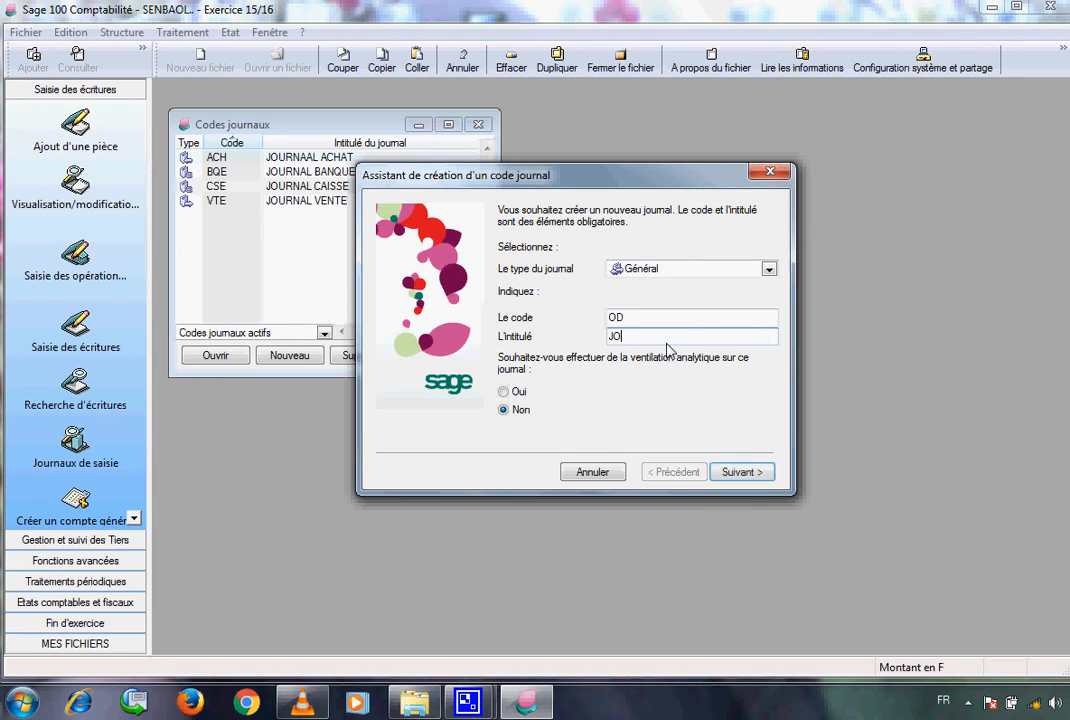
text(URN)
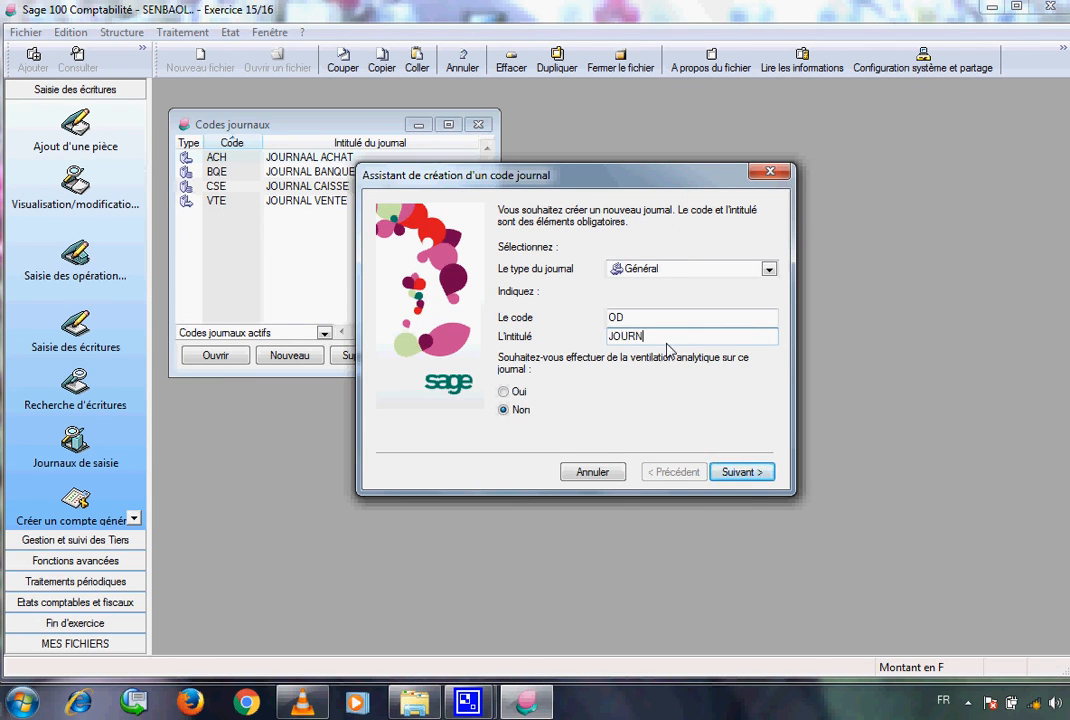
text(AL DES OPERATIONS DICERS)
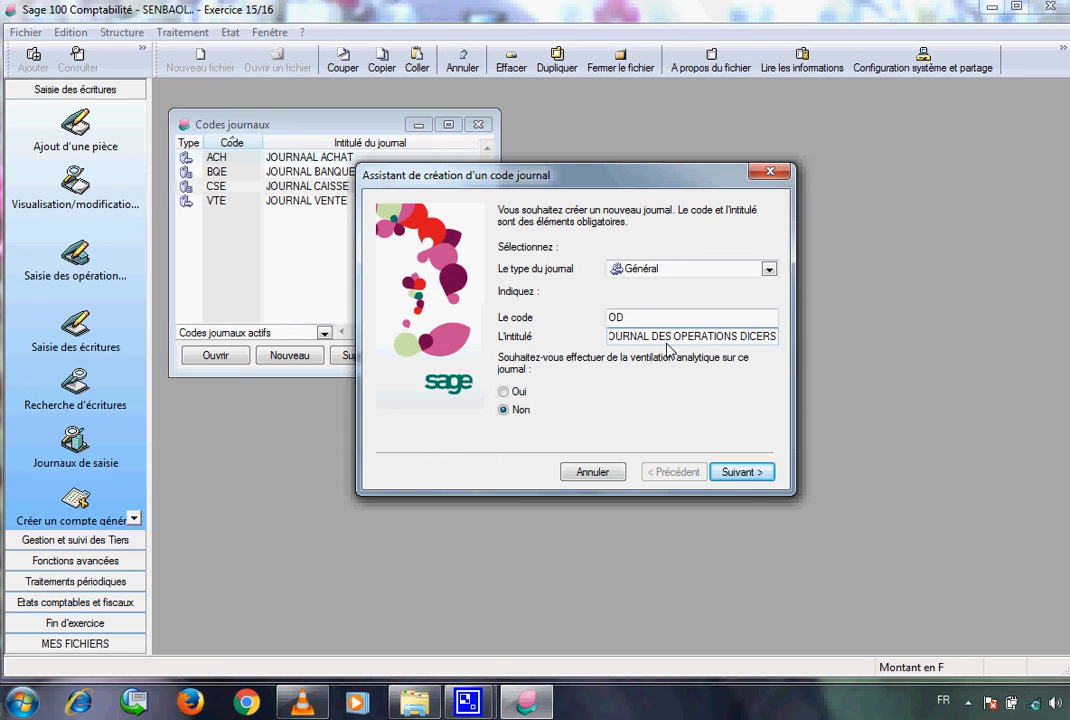
click(756, 338)
key(BackSpace)
text(V)
Step: Validate the OD journal, exit the creation assistant, and close the journal codes list
click(745, 471)
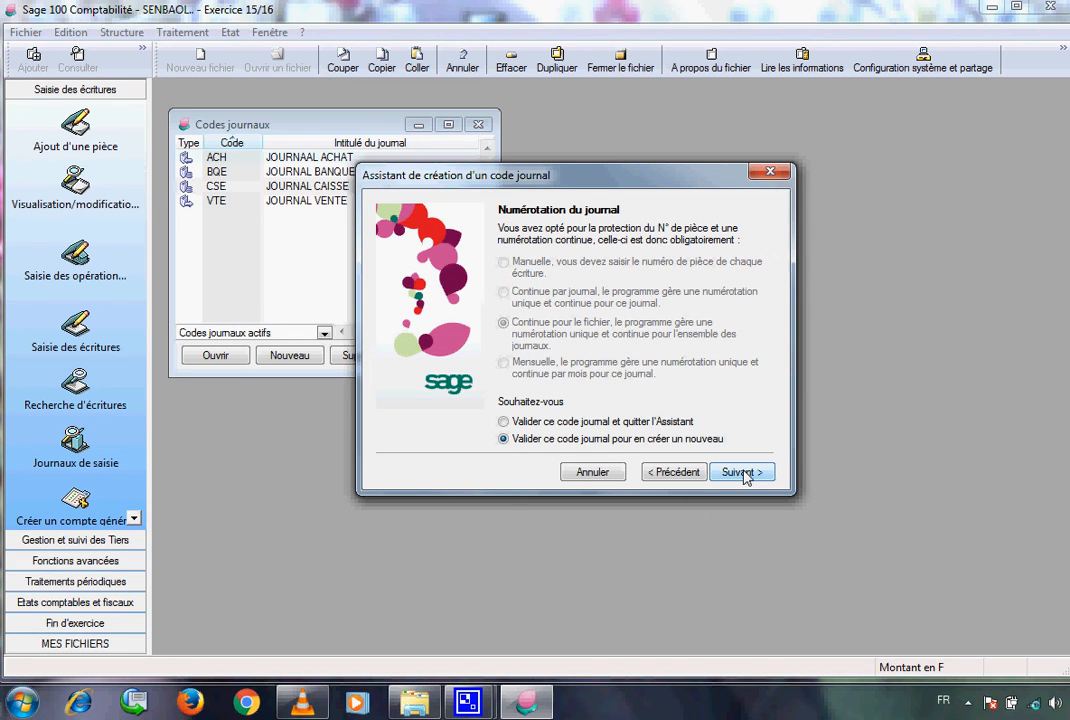
click(742, 472)
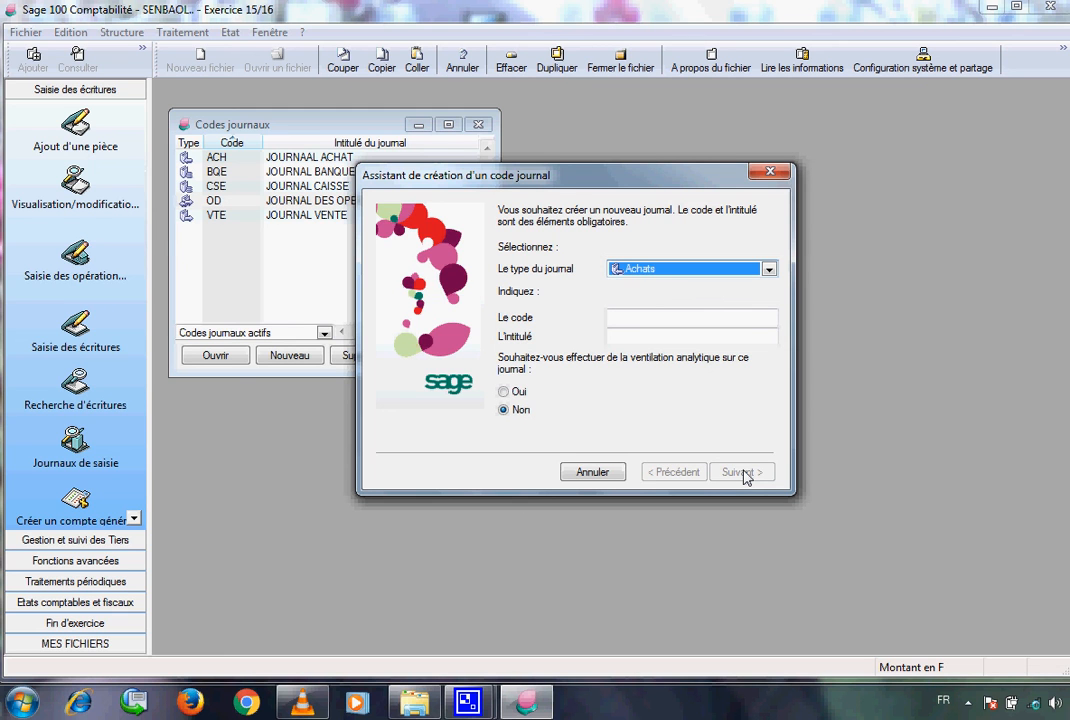
click(771, 170)
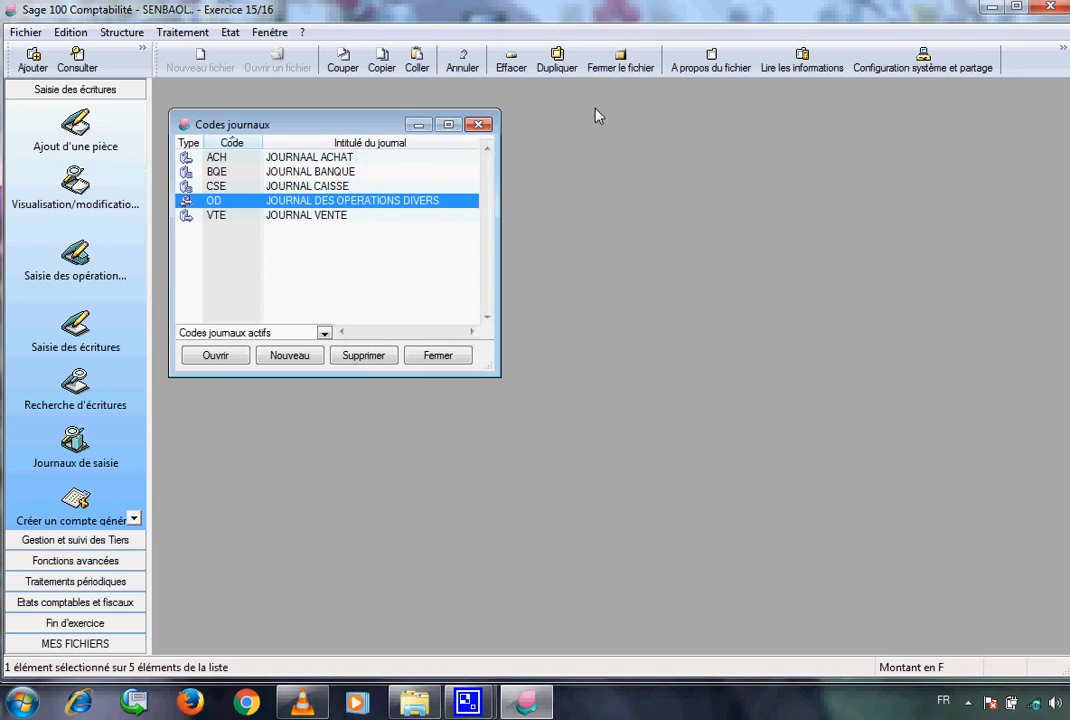
click(481, 126)
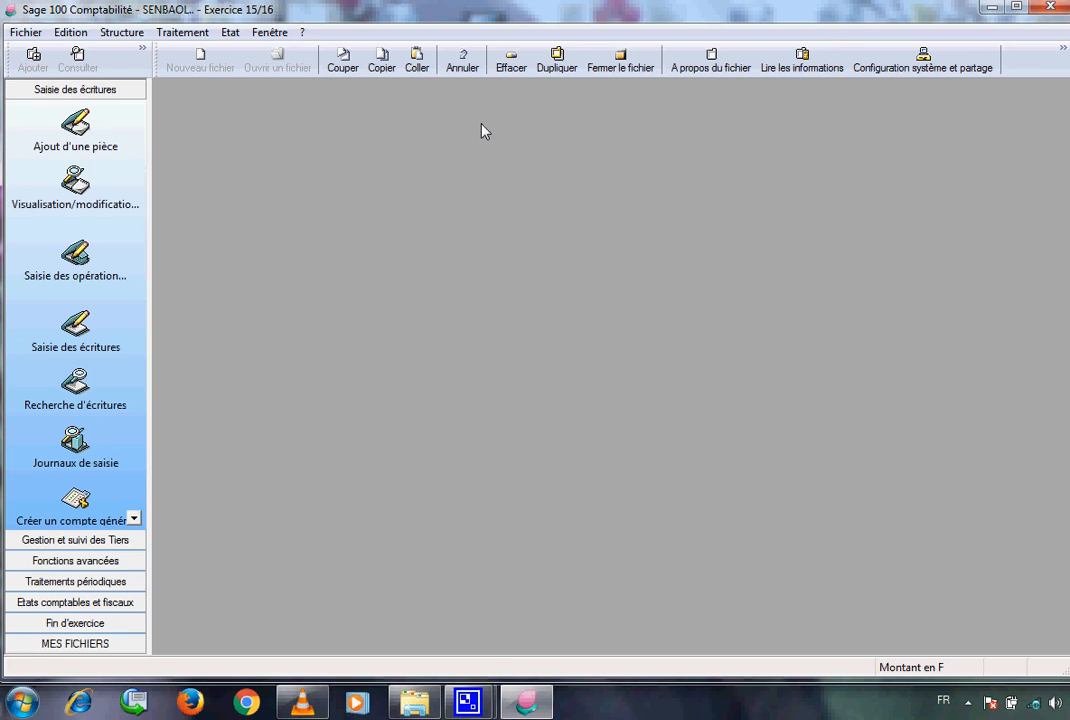
Step: Add a new tax to the Taux de taxes list with code C1 and title TVA RECUPRABLE
click(124, 34)
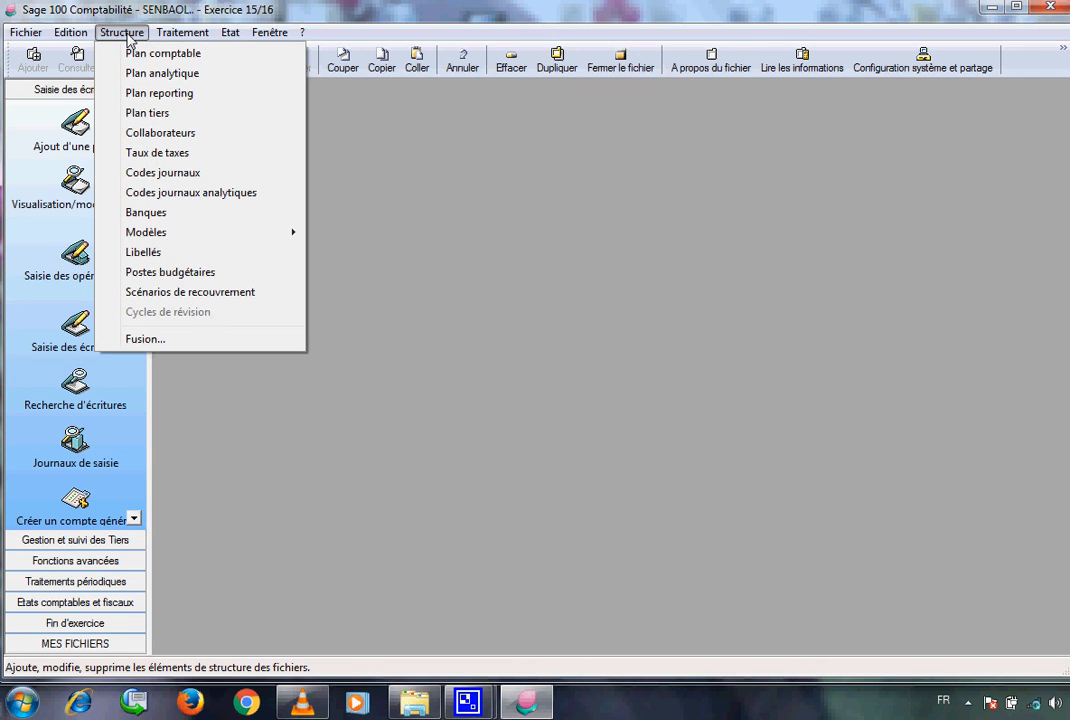
click(126, 38)
click(126, 42)
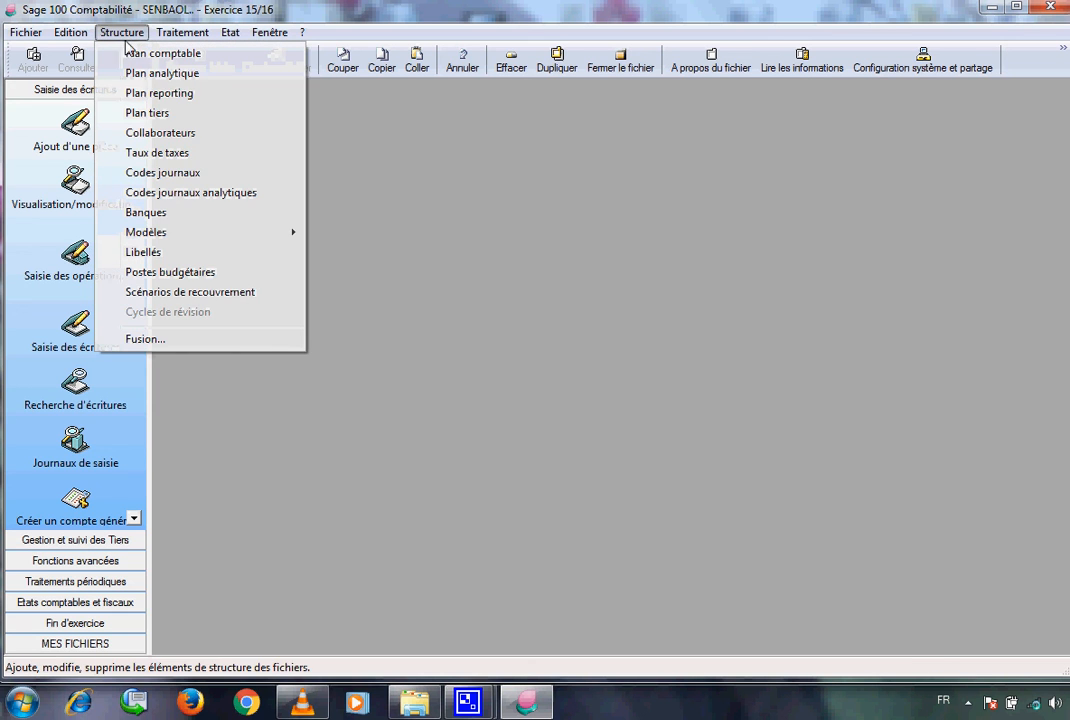
click(157, 153)
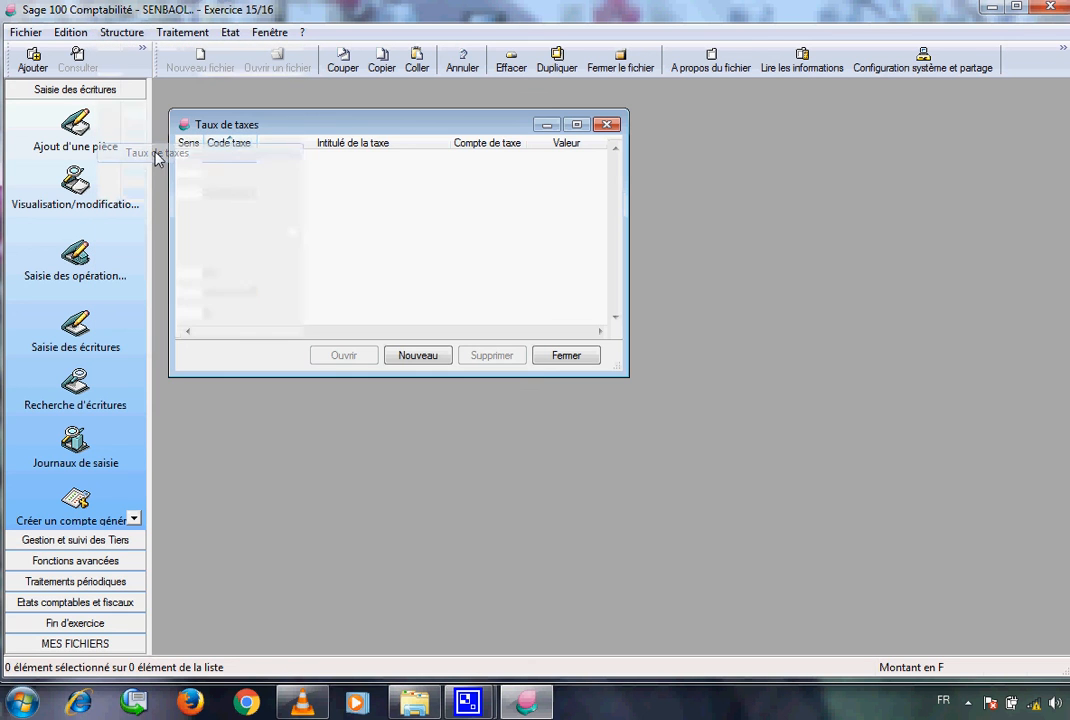
right_click(302, 193)
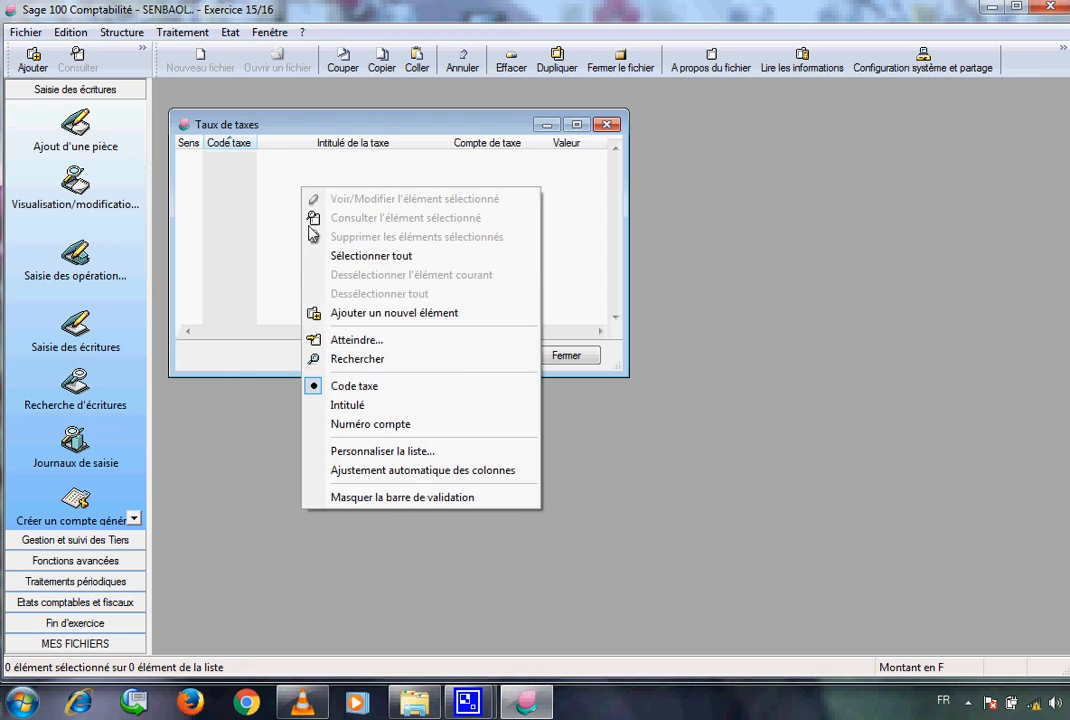
click(345, 314)
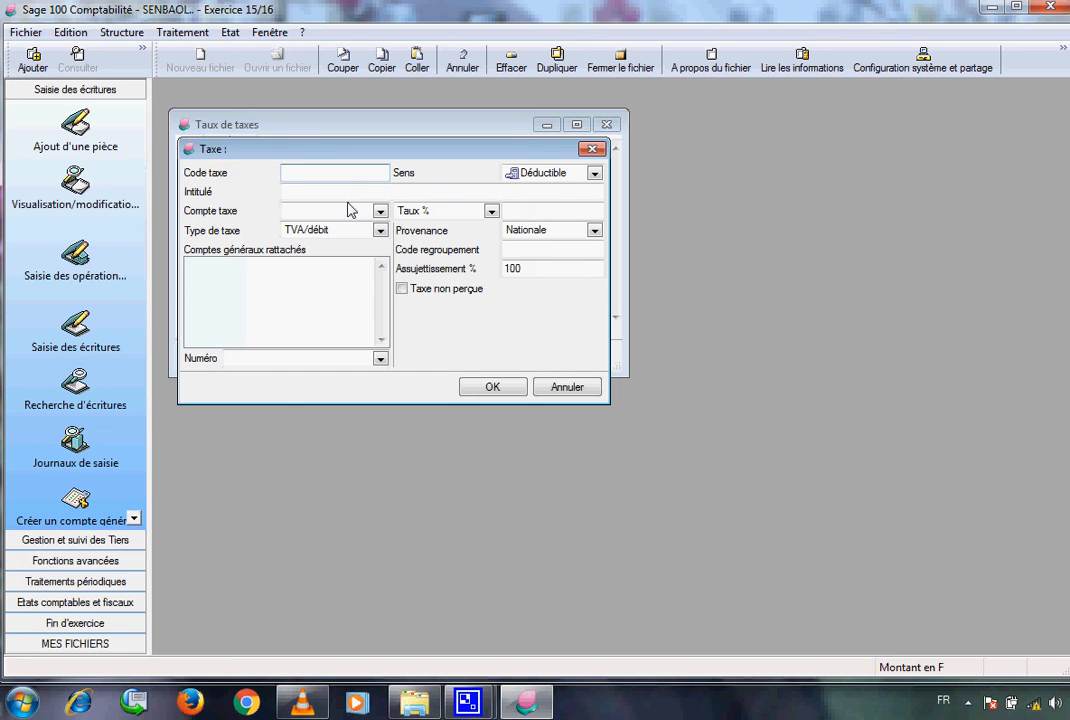
text(C1)
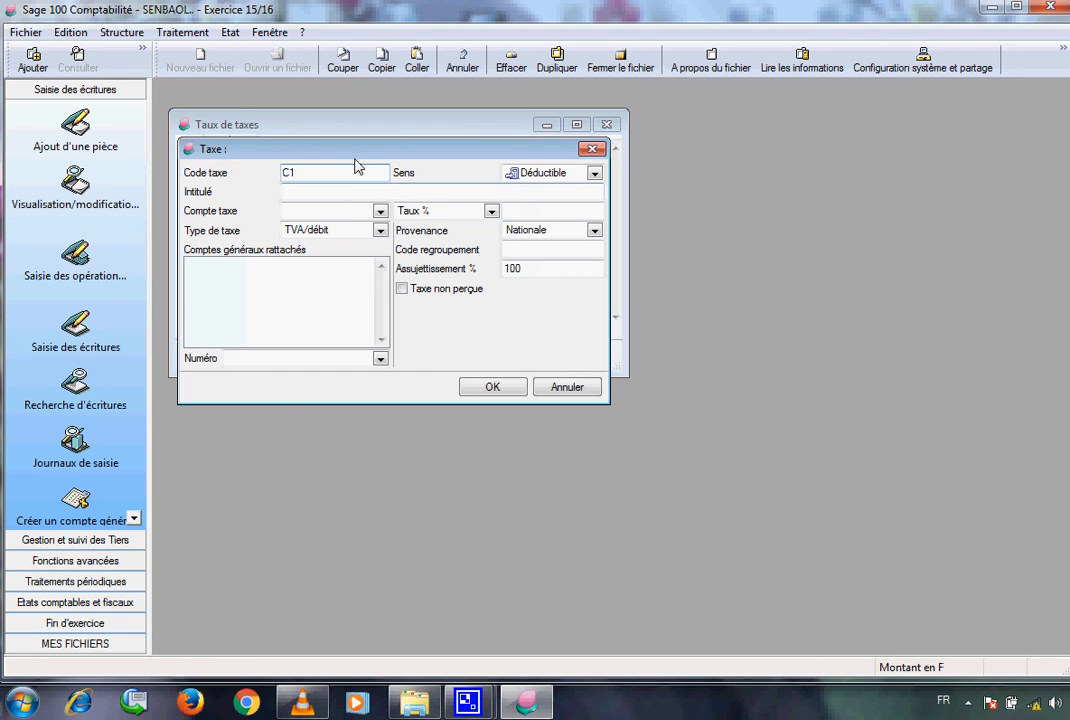
key(Tab)
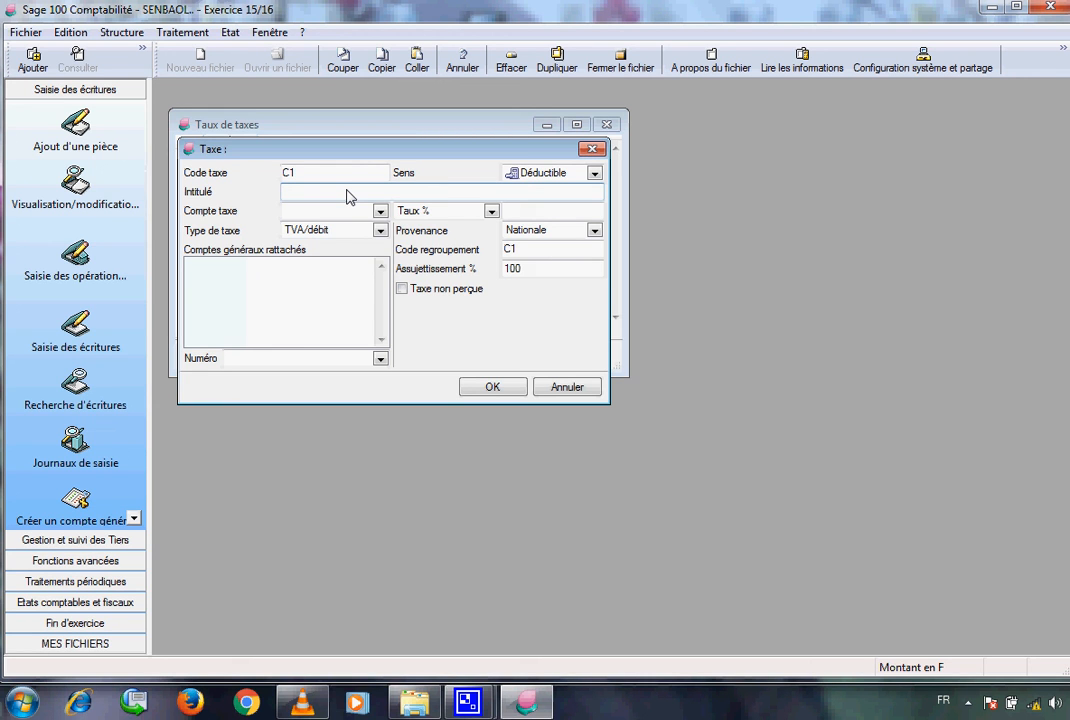
text(TVA RECUPRABL)
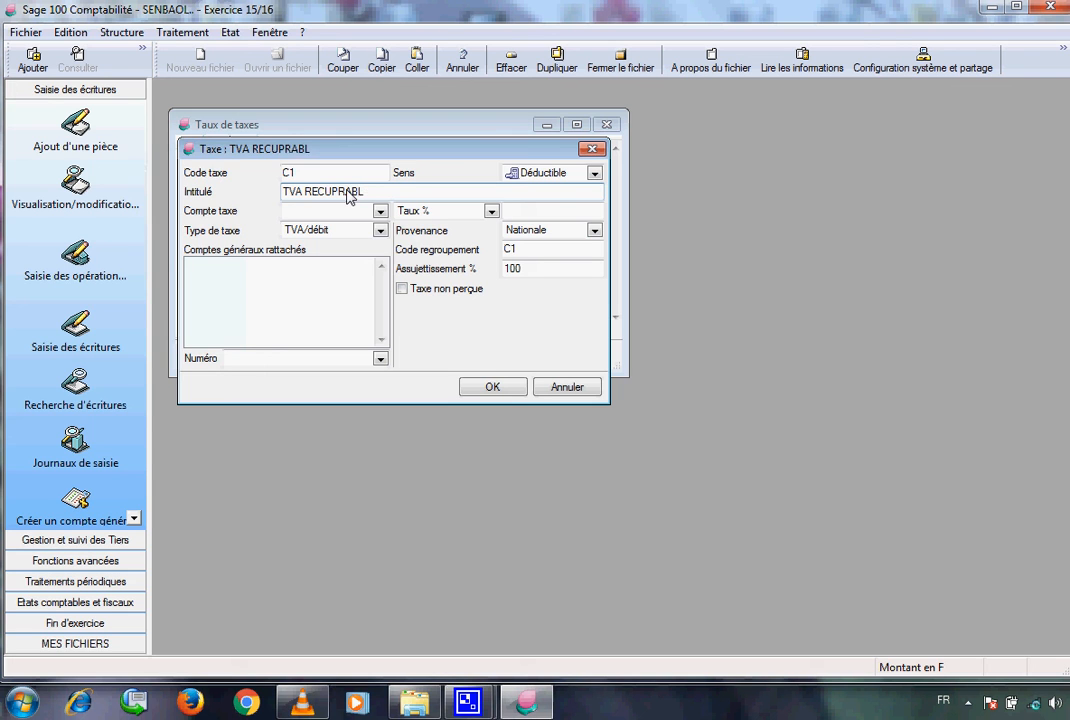
text(E)
Step: Assign tax account 445 and an 18% rate to tax C1
text(445)
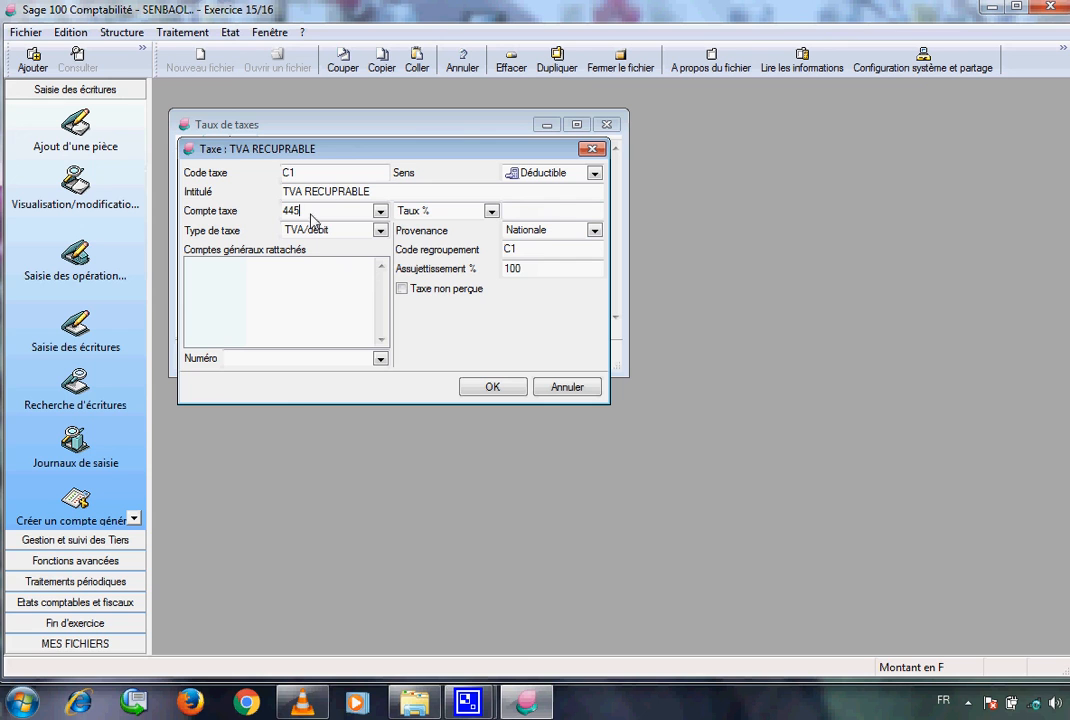
click(508, 212)
text(18)
Step: Attach general account 601 and all general accounts starting with 6 to tax C1
text(6)
text(01)
key(Return)
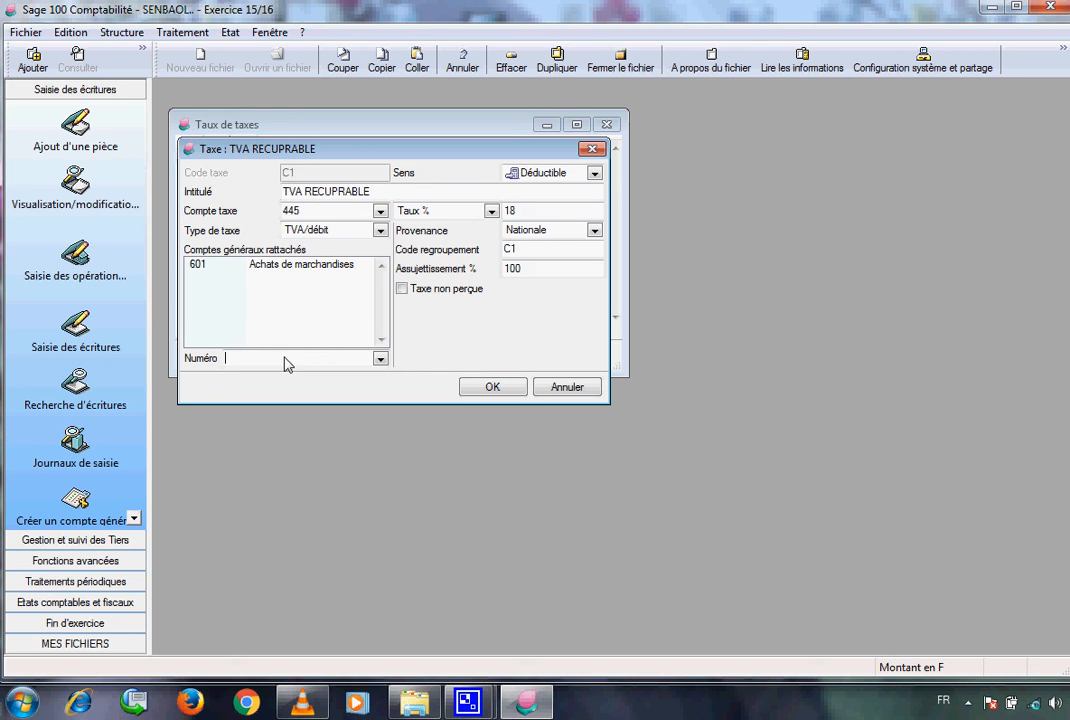
text(6)
key(Return)
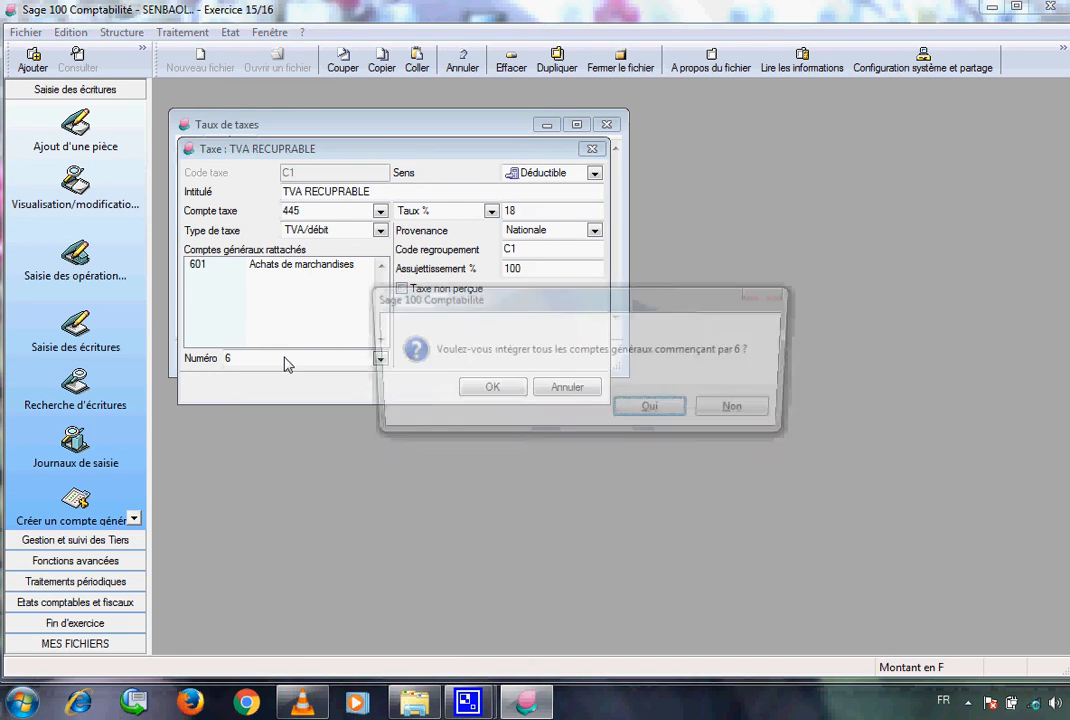
click(627, 411)
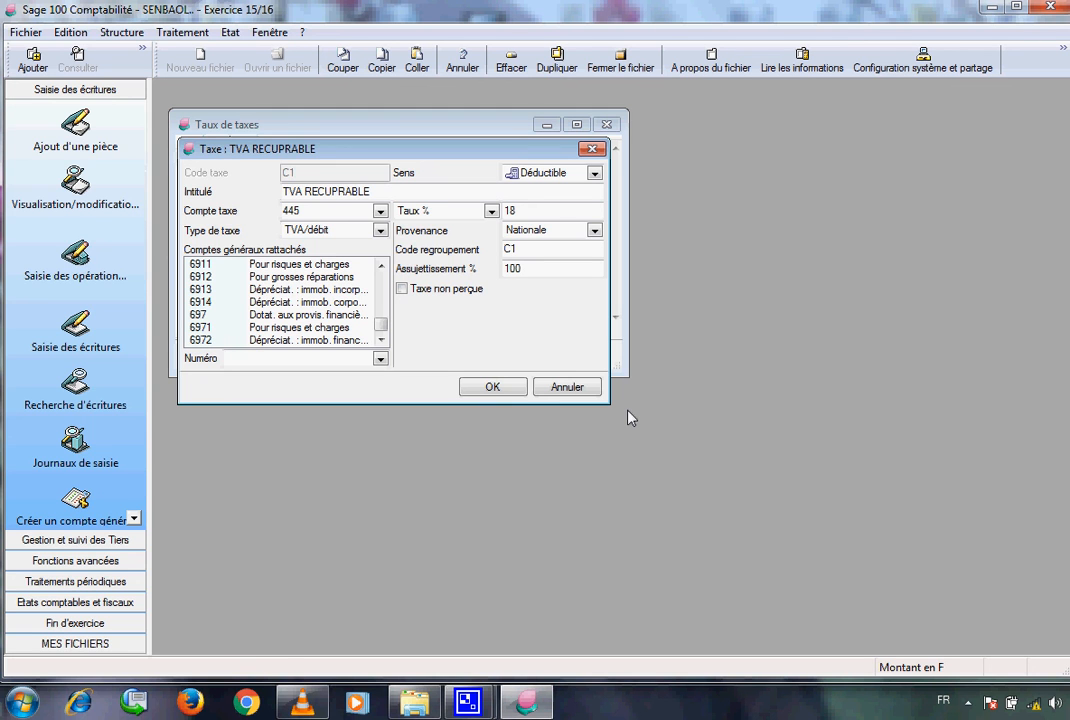
Step: Attach all general accounts starting with 2 to tax C1 and close its record
text(2)
key(Return)
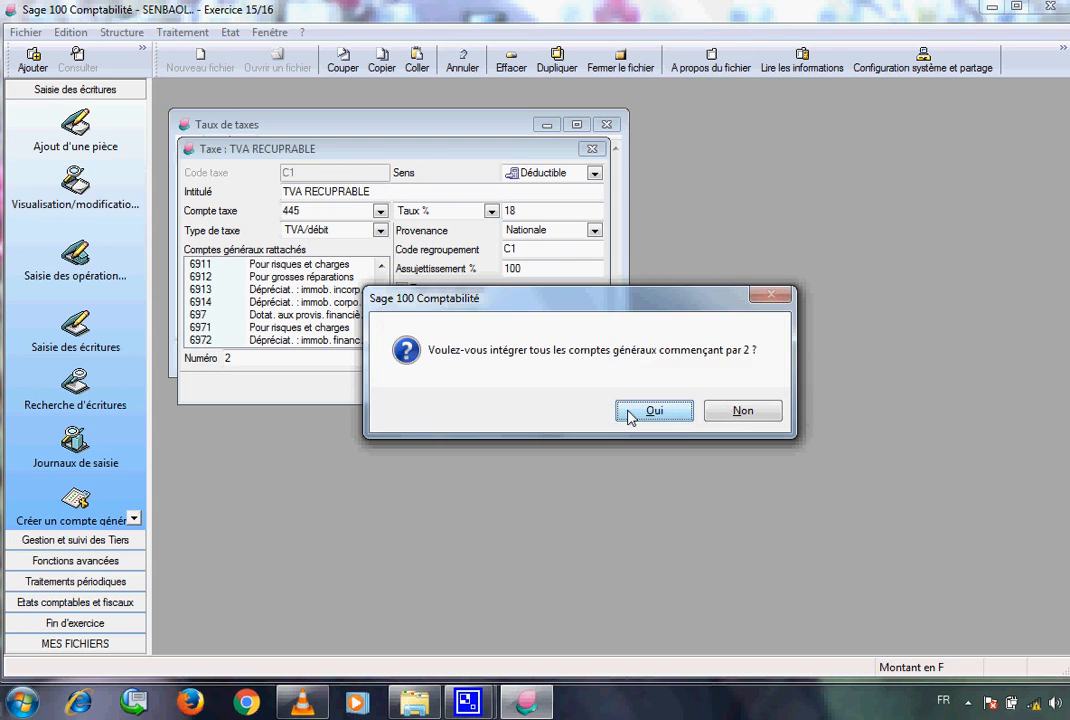
click(653, 411)
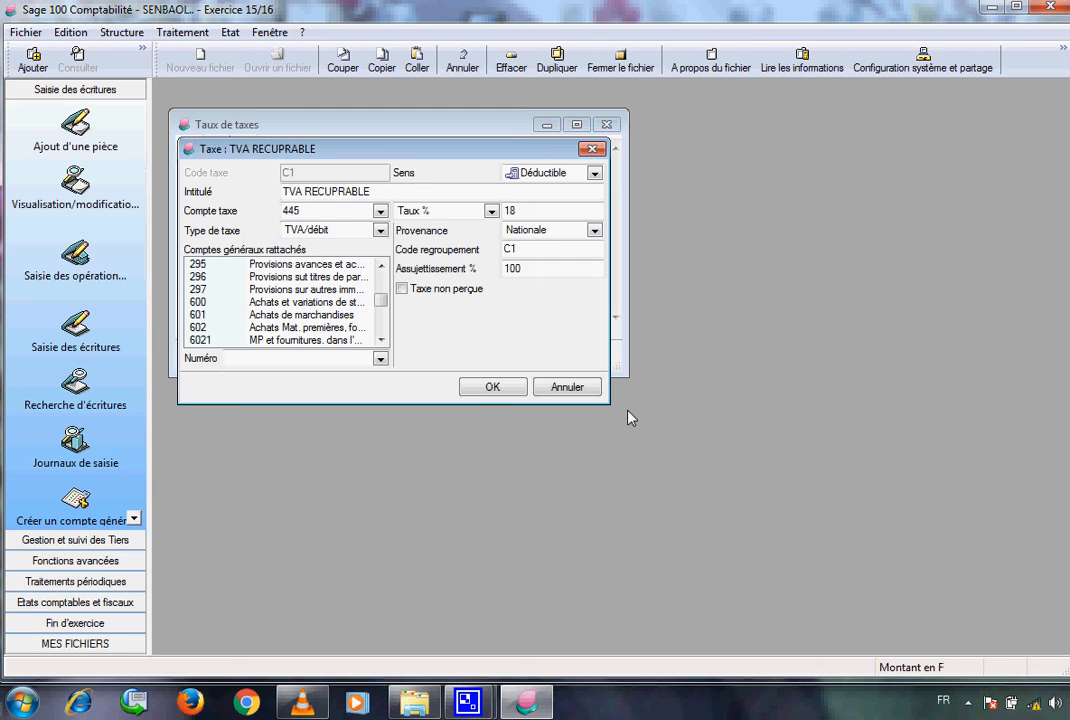
click(592, 148)
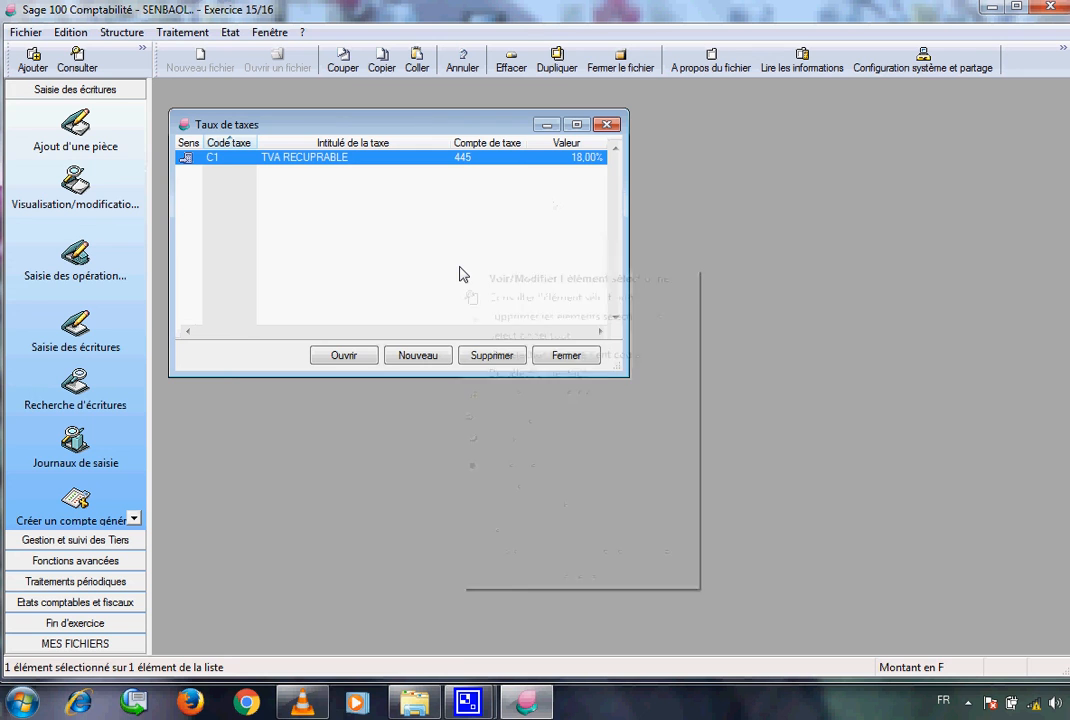
Step: Add another new tax with code C2 and title TVA FACTUREE
right_click(459, 268)
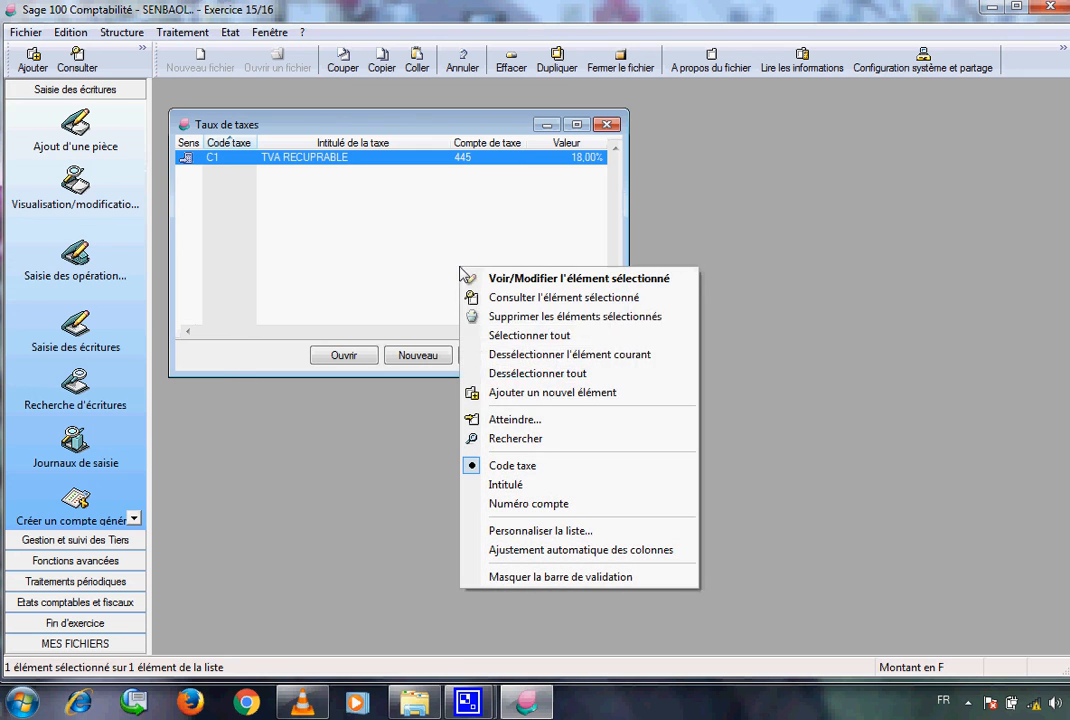
click(518, 394)
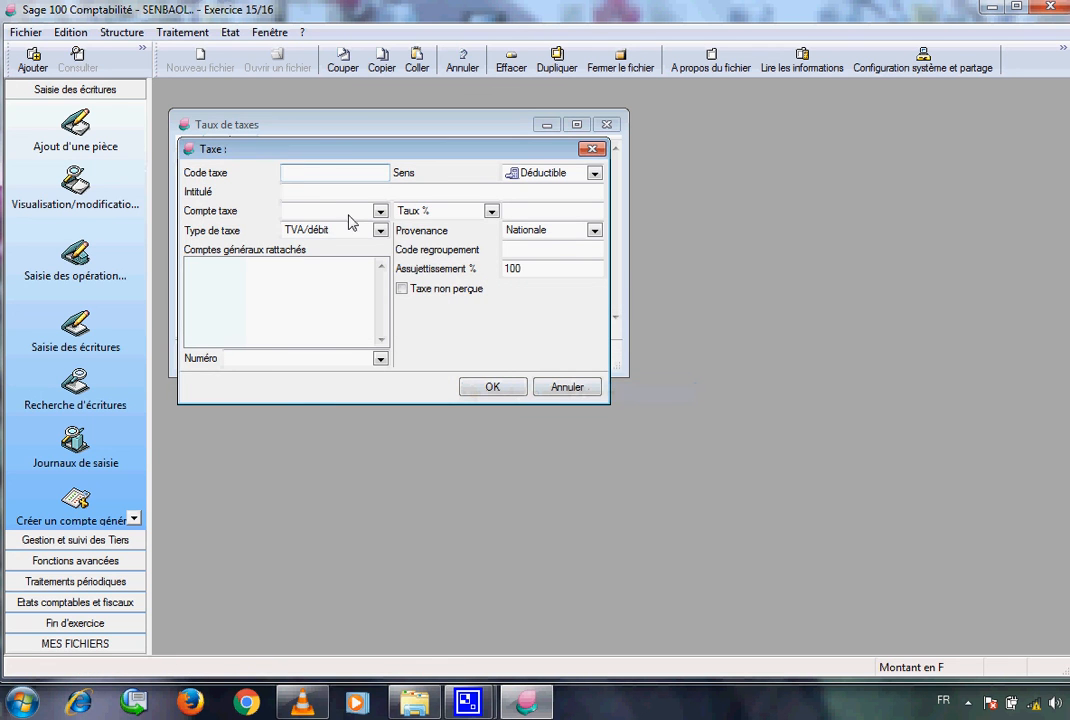
text(C2)
key(Tab)
text(T)
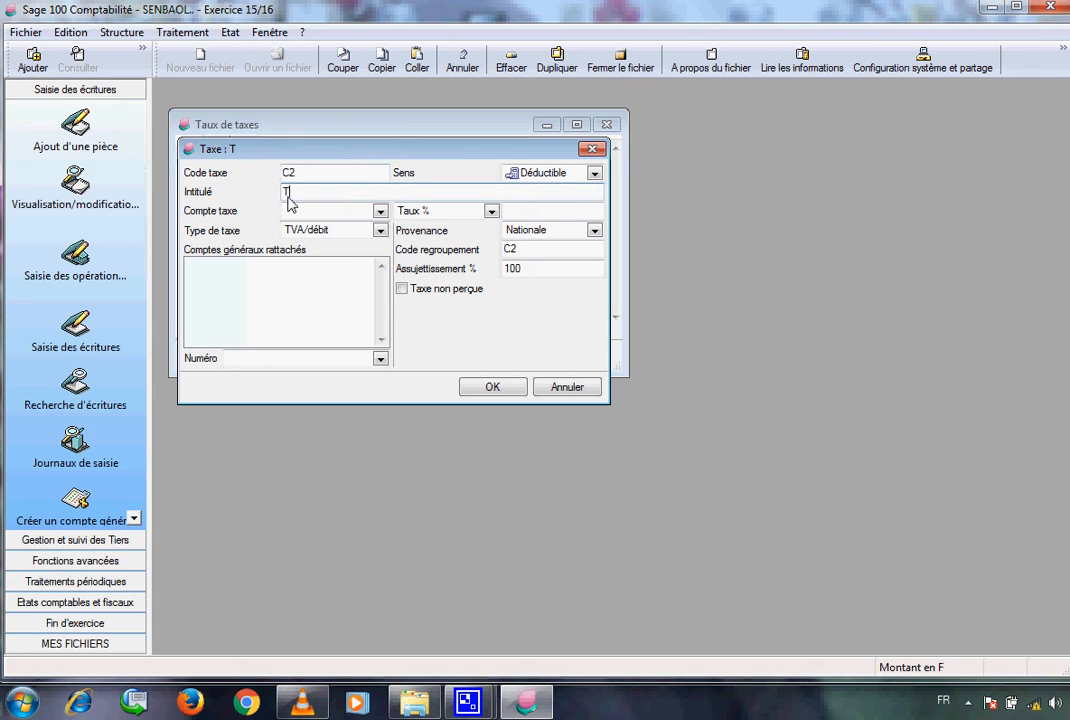
text(VA )
text(RECURA)
text(BLKE)
key(BackSpace)
key(BackSpace)
key(BackSpace)
key(BackSpace)
key(BackSpace)
key(BackSpace)
key(BackSpace)
key(BackSpace)
key(BackSpace)
key(BackSpace)
key(BackSpace)
text(FACTUREE)
Step: Set tax C2 to direction Collectée, tax account 443 and type TVA/encaissement
click(594, 174)
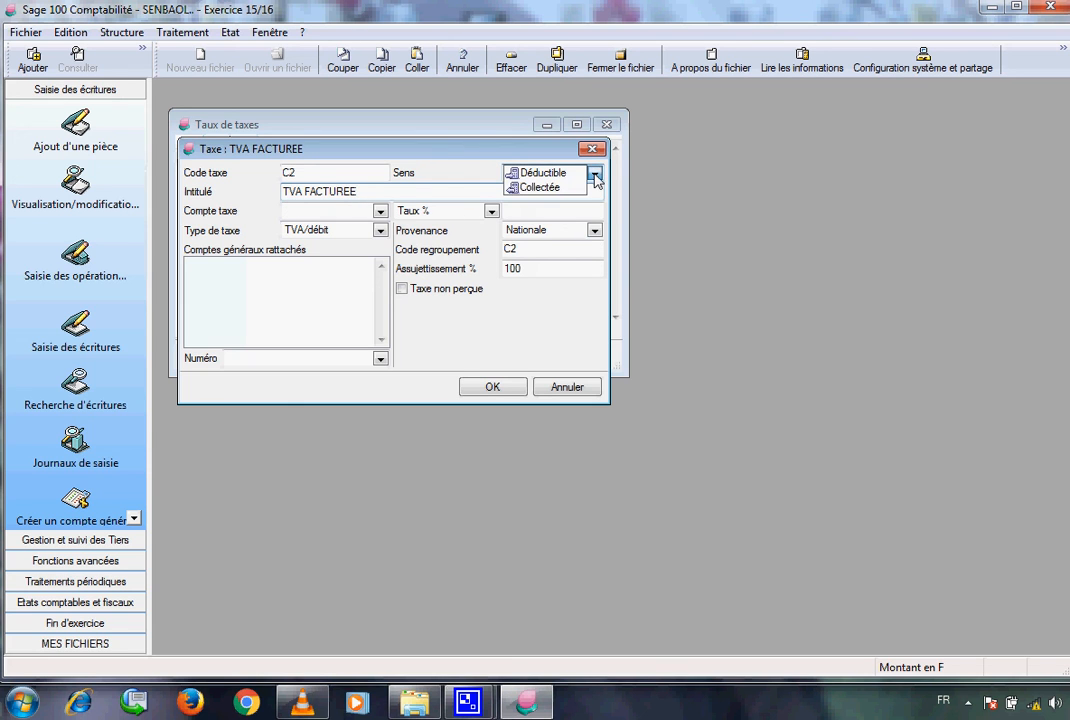
click(561, 189)
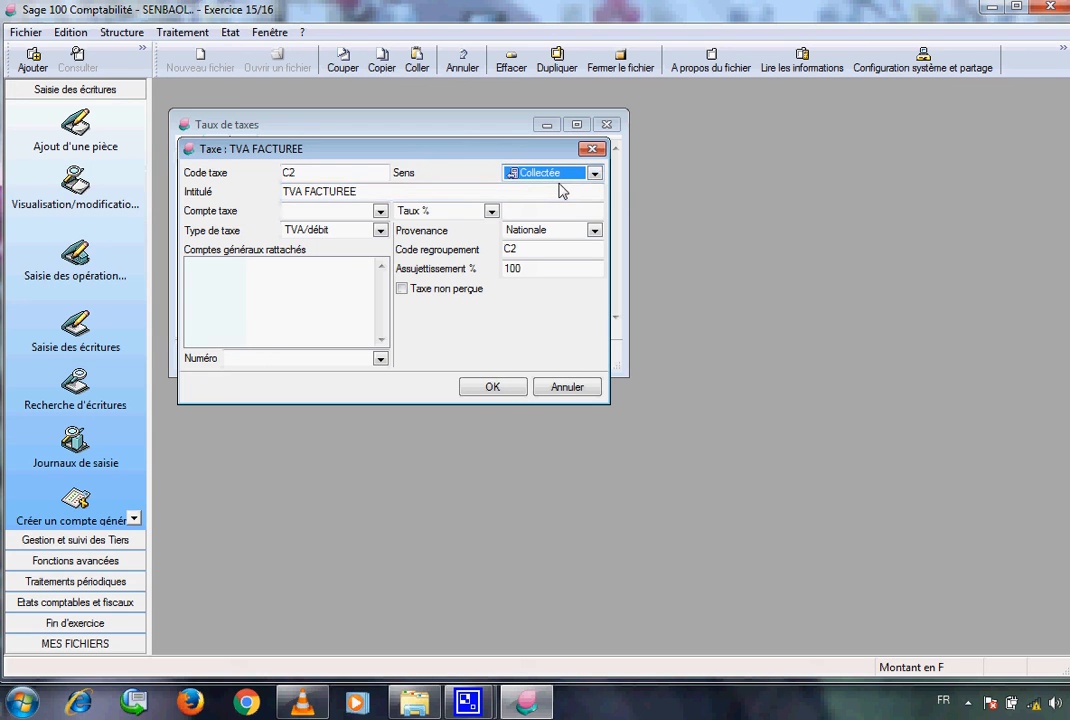
click(354, 216)
text(443)
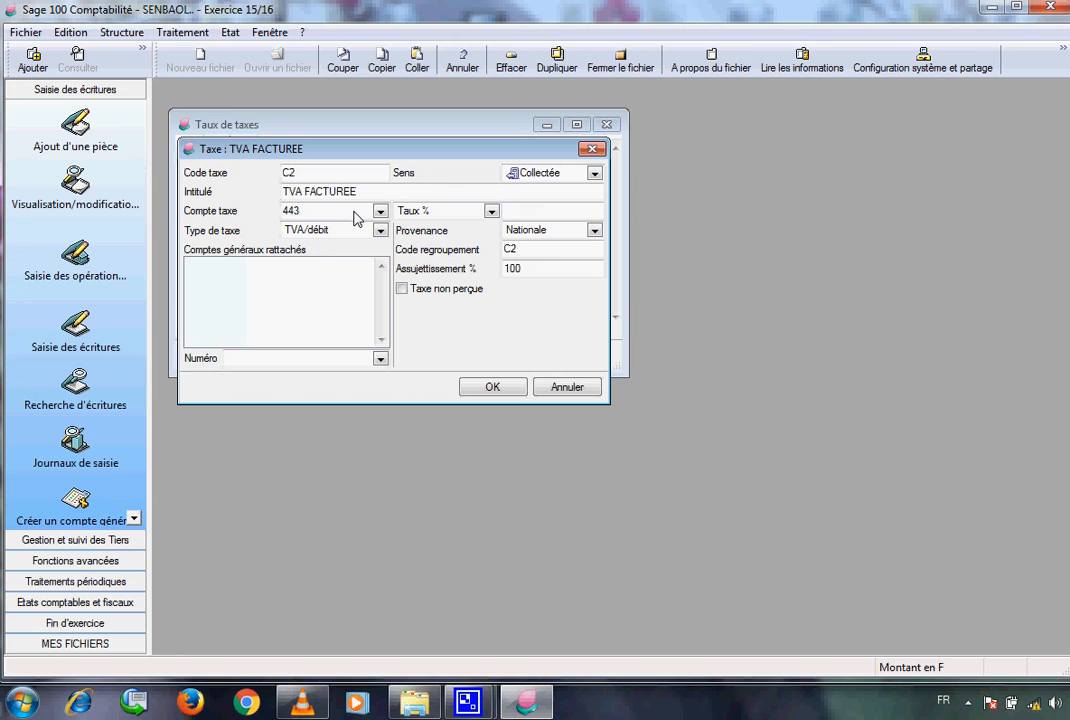
click(383, 231)
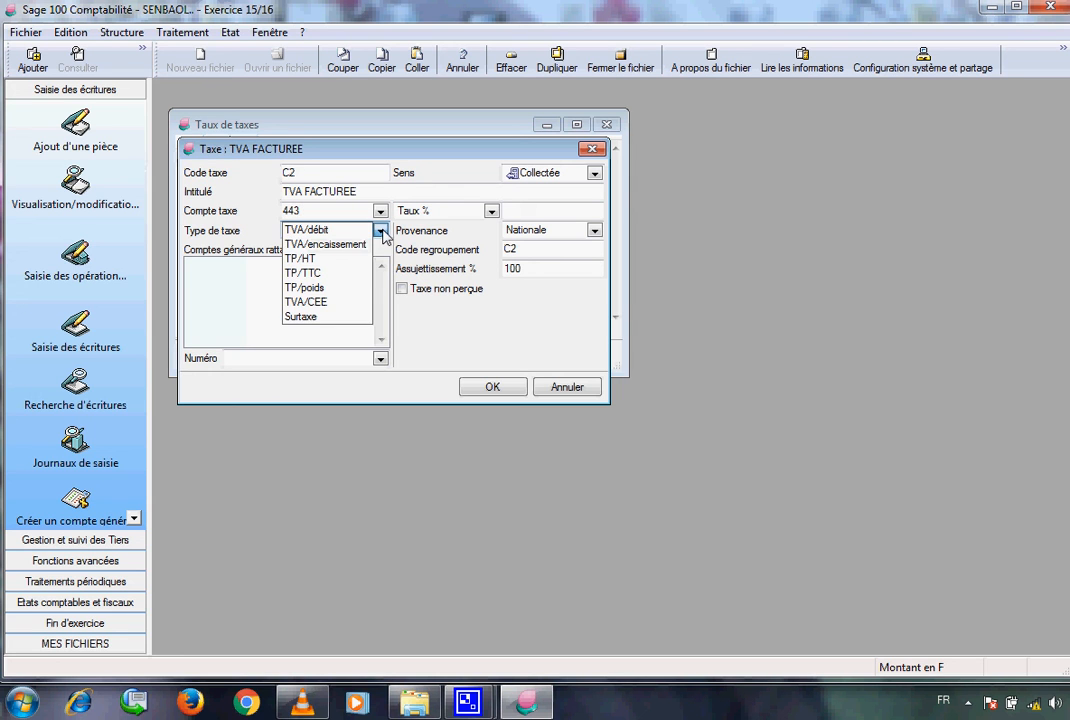
click(358, 245)
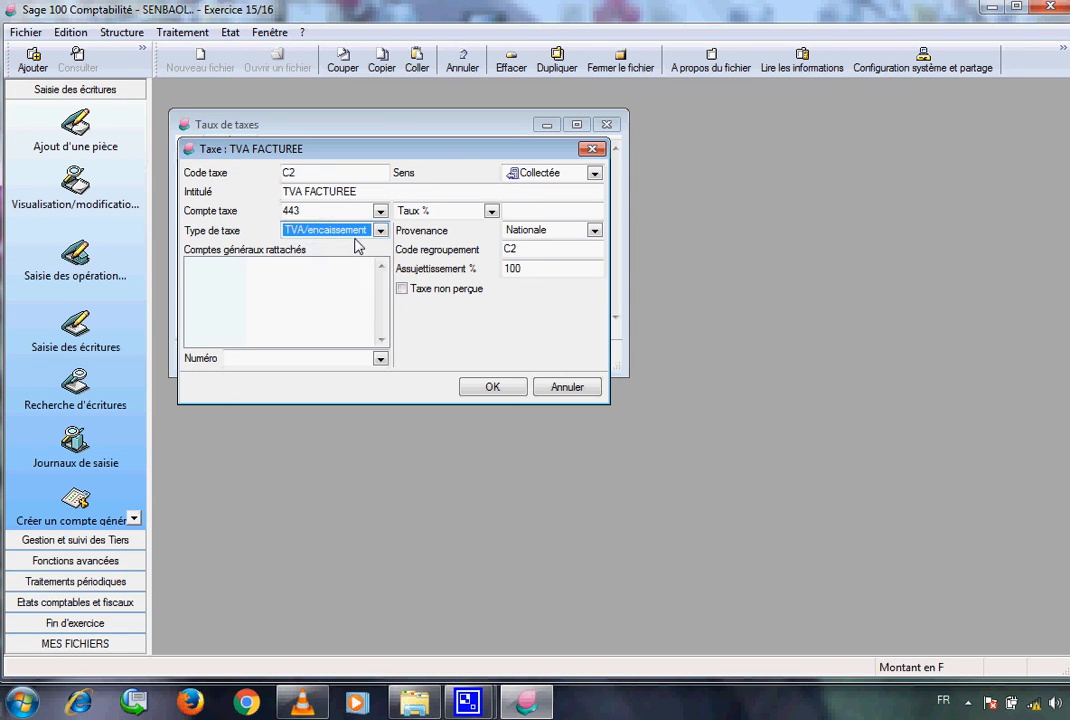
Step: Attach all general accounts starting with 7 to tax C2, then close its record and the tax rates list
click(294, 363)
text(7)
key(Tab)
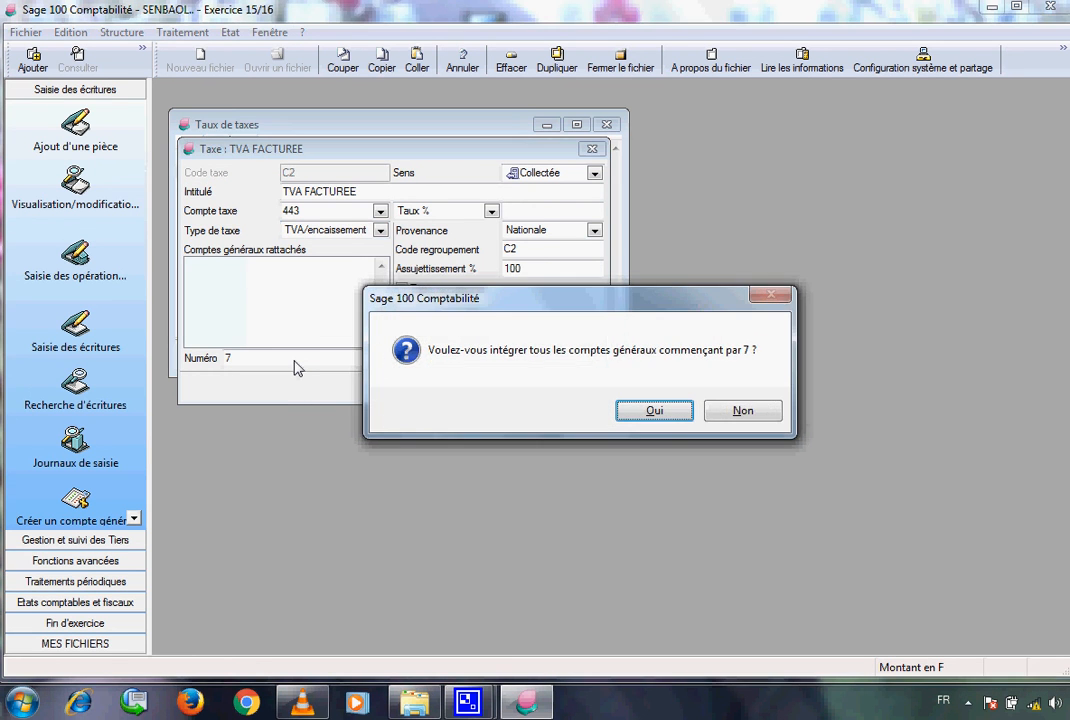
key(Return)
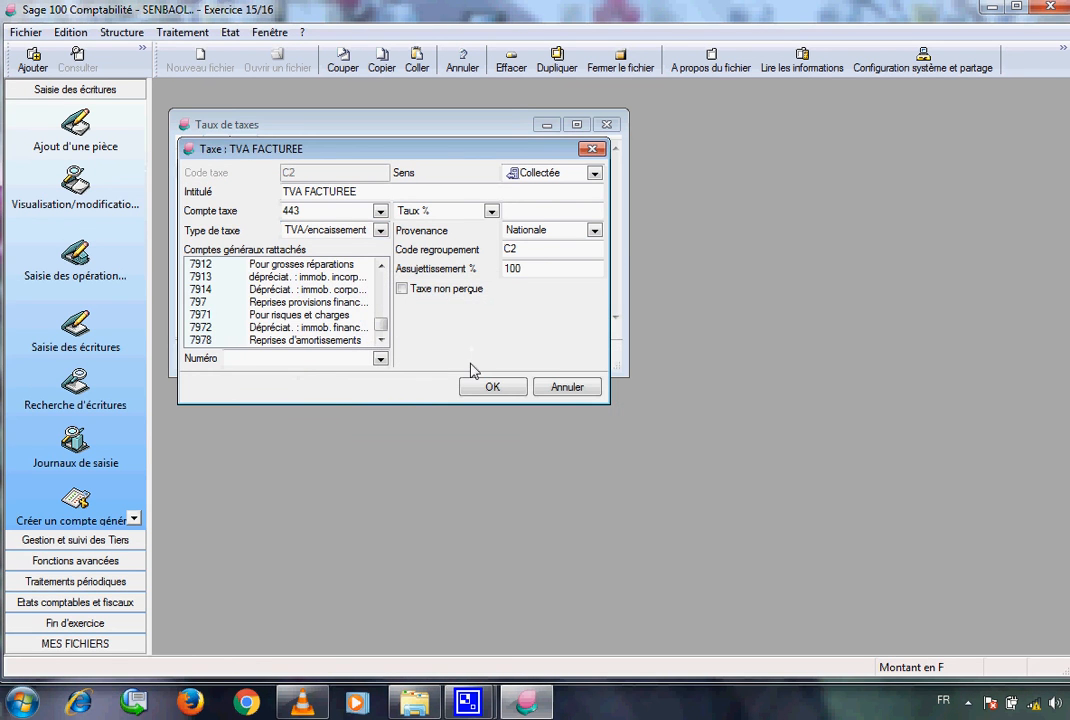
click(593, 149)
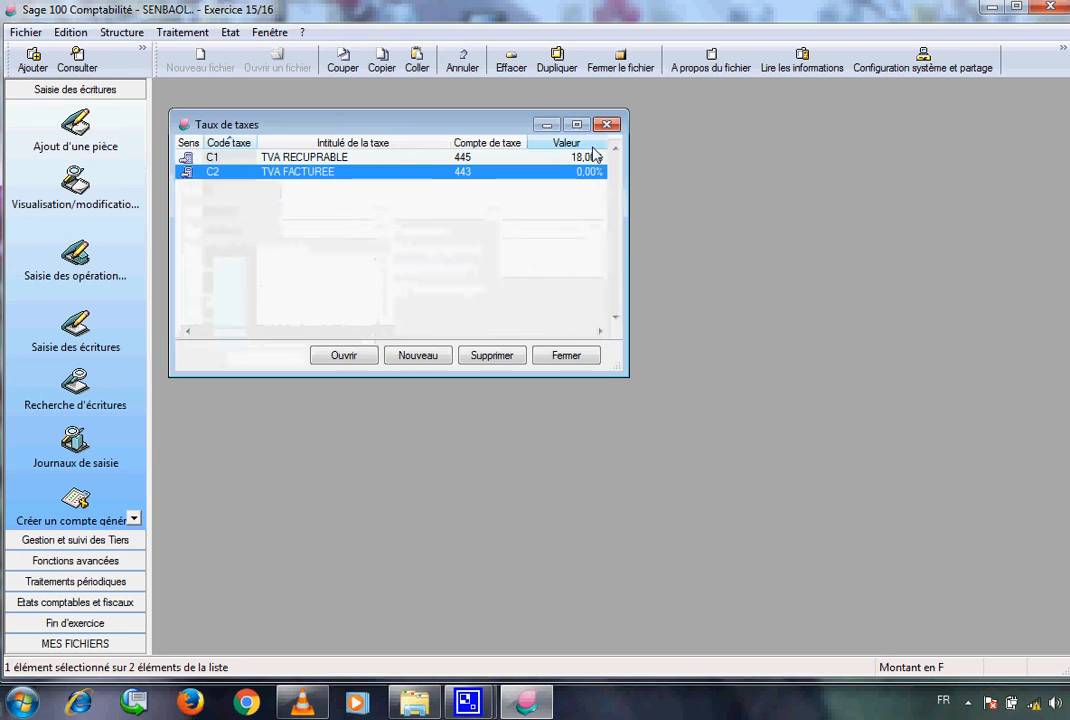
click(607, 124)
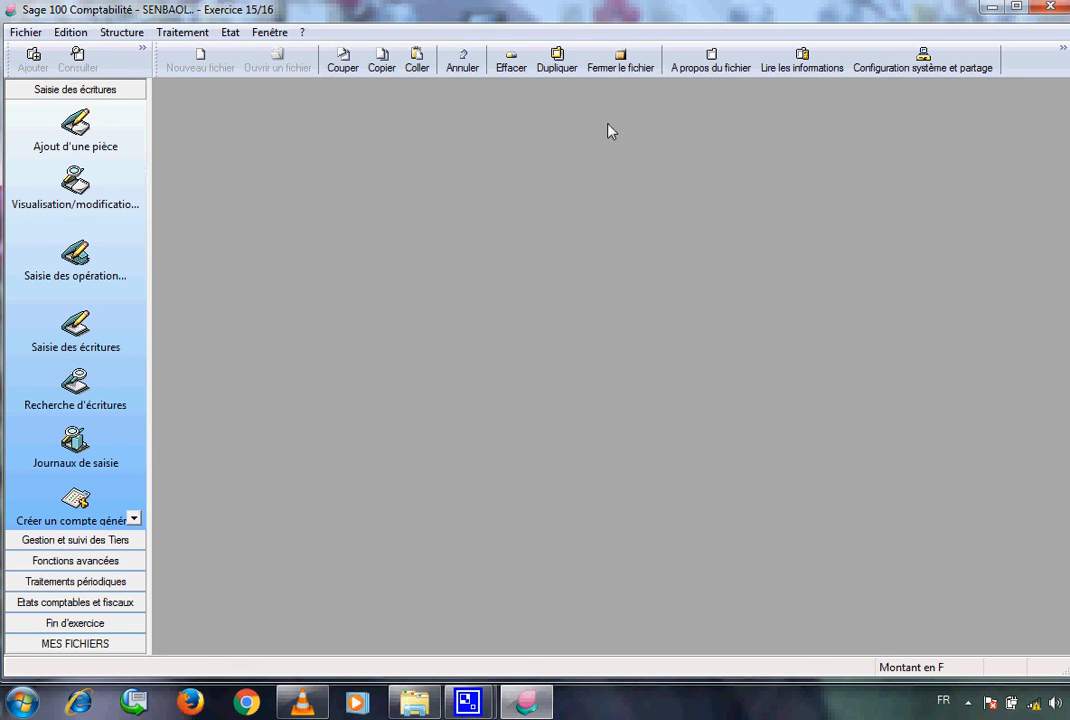